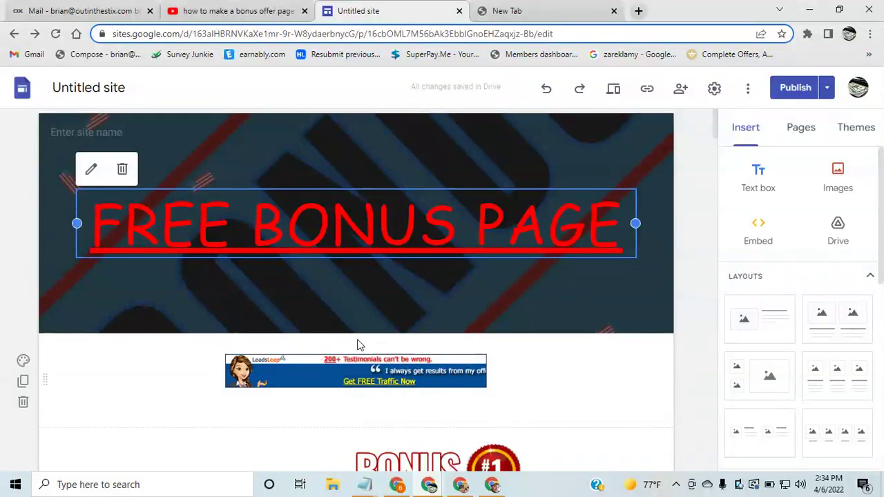
Look through the finished free bonus page, from its header down through the numbered bonus offers and back
{"action": "scroll", "coordinate": [357, 345], "scroll_direction": "down", "scroll_amount": 7}
{"action": "scroll", "coordinate": [369, 343], "scroll_direction": "down", "scroll_amount": 10}
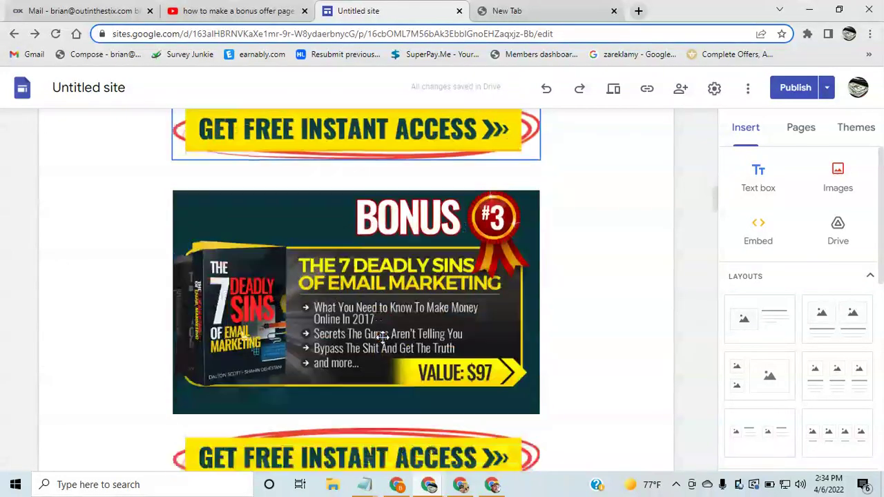
{"action": "scroll", "coordinate": [384, 339], "scroll_direction": "down", "scroll_amount": 16}
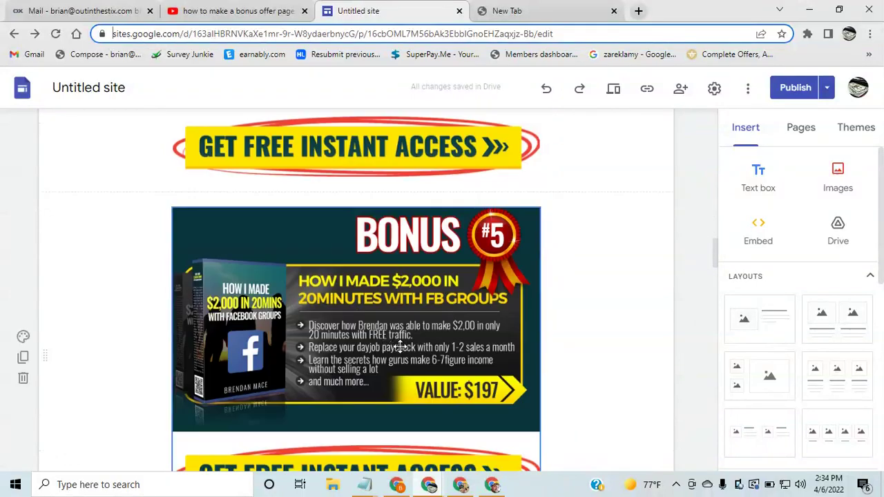
{"action": "scroll", "coordinate": [401, 347], "scroll_direction": "down", "scroll_amount": 18}
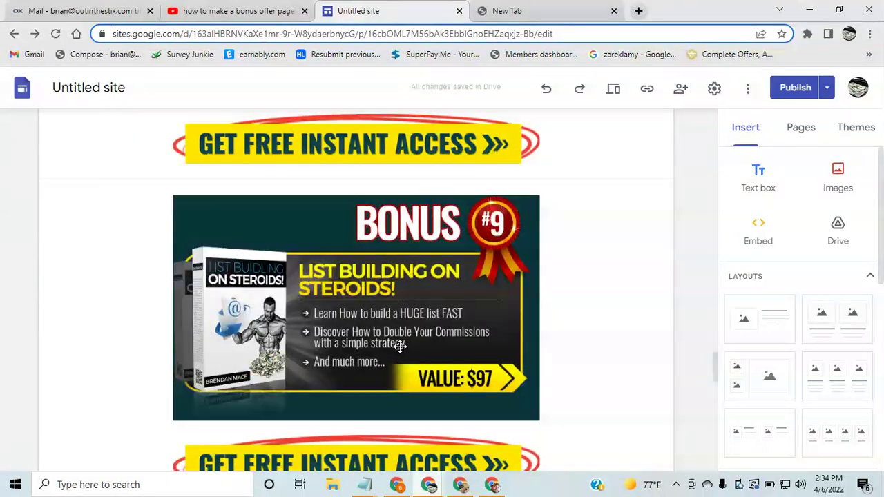
{"action": "scroll", "coordinate": [398, 346], "scroll_direction": "down", "scroll_amount": 3}
{"action": "scroll", "coordinate": [401, 347], "scroll_direction": "up", "scroll_amount": 15}
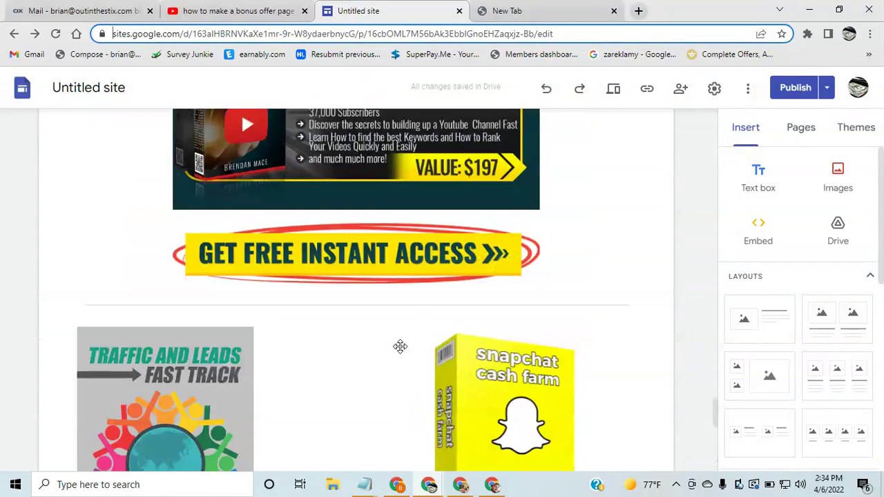
{"action": "scroll", "coordinate": [422, 355], "scroll_direction": "up", "scroll_amount": 20}
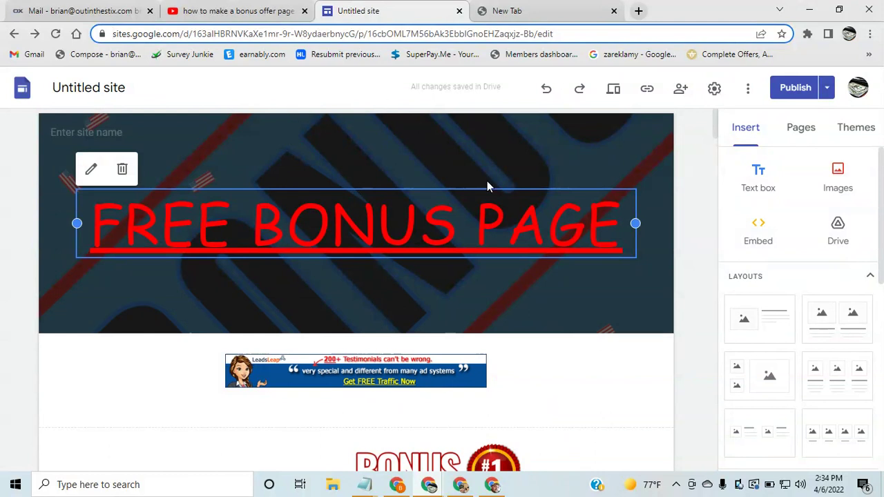
{"action": "mouse_move", "coordinate": [617, 284]}
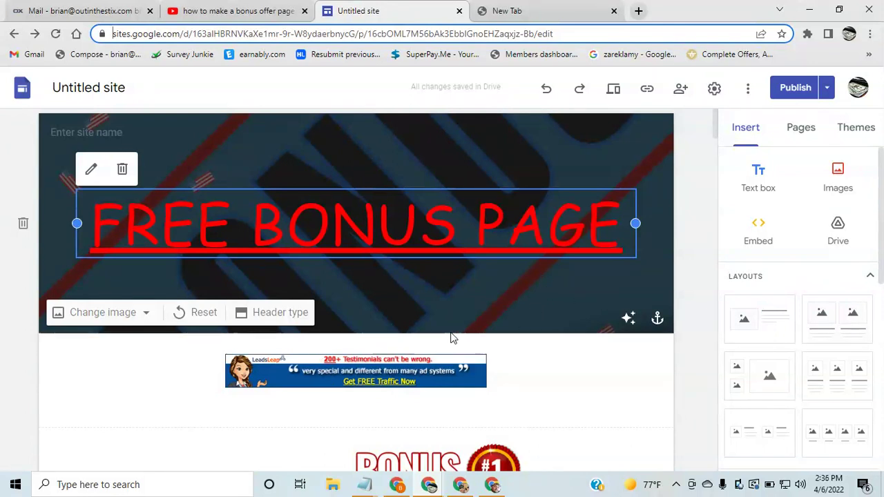
Search the web for "google sites" in the empty browser tab
{"action": "left_click", "coordinate": [573, 11]}
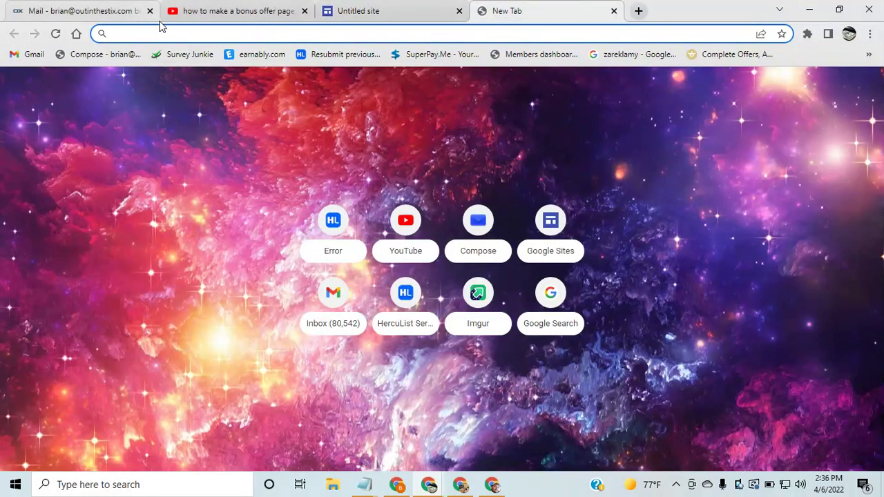
{"action": "type", "text": "googl"}
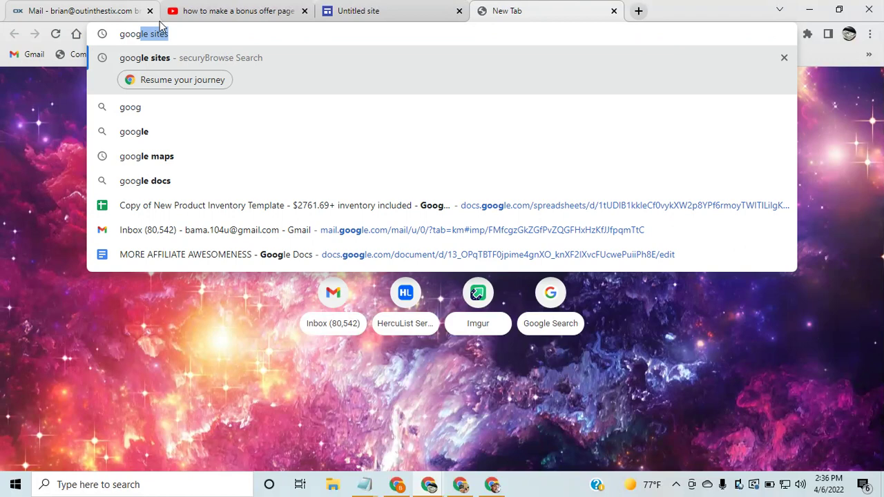
{"action": "type", "text": "e sites"}
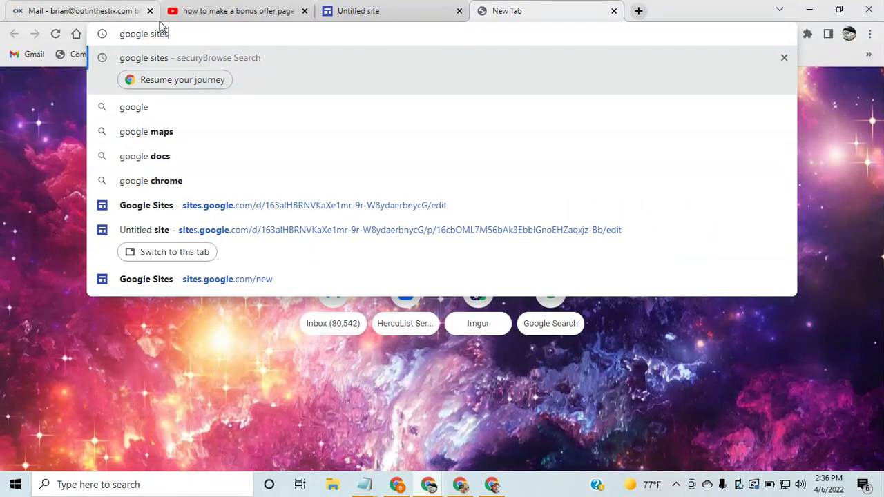
{"action": "key", "text": "Return"}
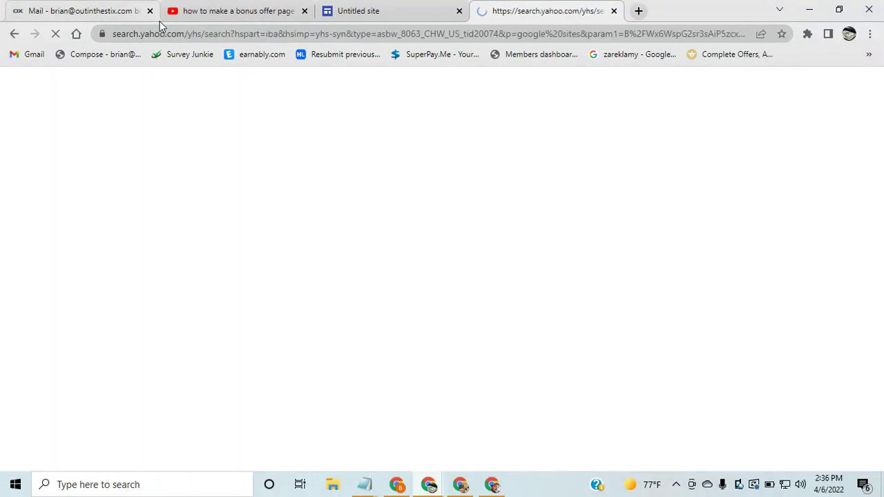
Open the Google Sites sign-in result and start a new blank site
{"action": "scroll", "coordinate": [169, 293], "scroll_direction": "down", "scroll_amount": 3}
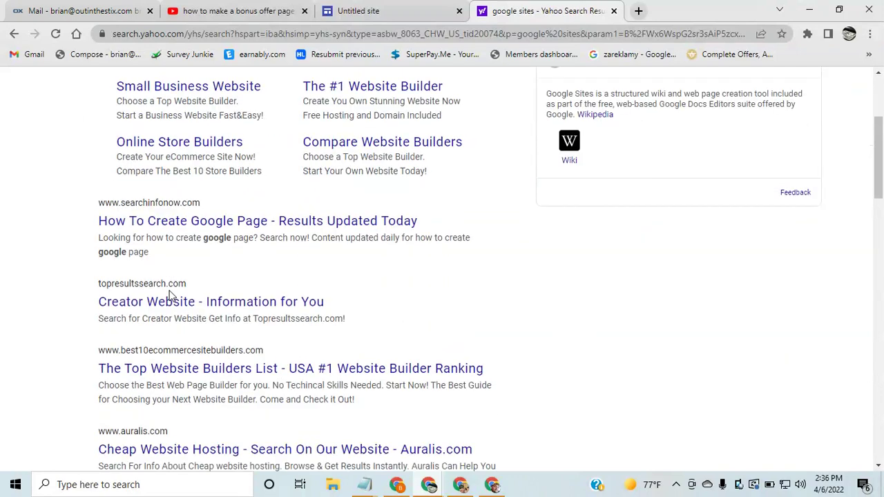
{"action": "scroll", "coordinate": [173, 297], "scroll_direction": "down", "scroll_amount": 3}
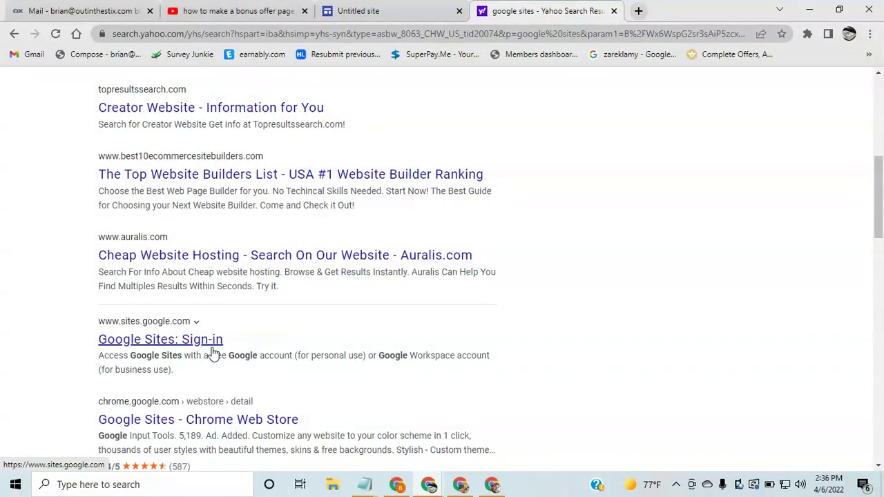
{"action": "left_click", "coordinate": [173, 343]}
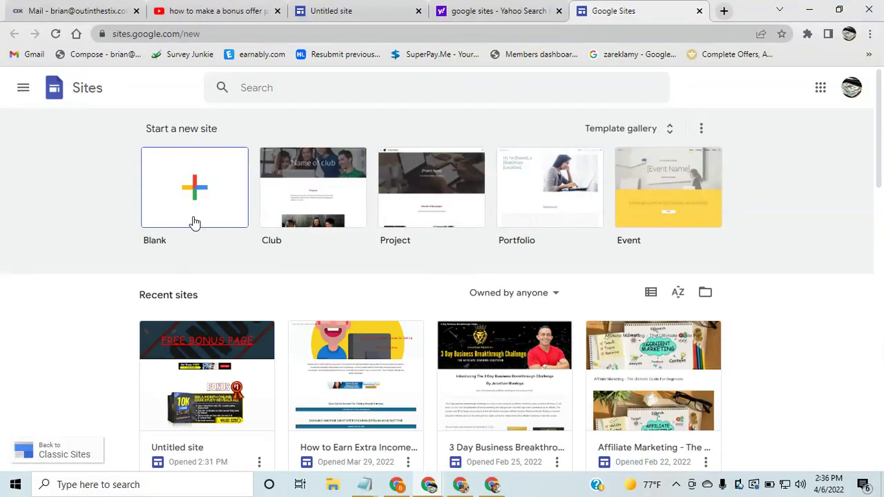
{"action": "left_click", "coordinate": [201, 194]}
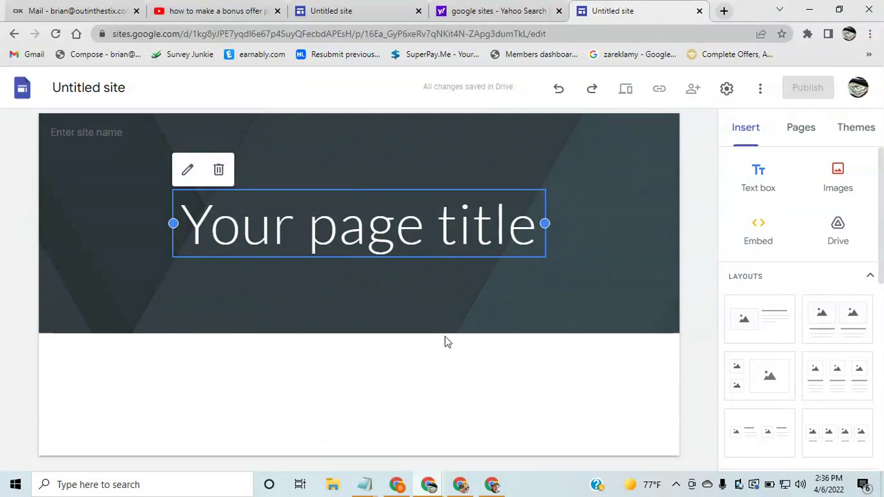
Replace the placeholder page title in the header with "Free Bonus Page"
{"action": "left_click", "coordinate": [392, 254]}
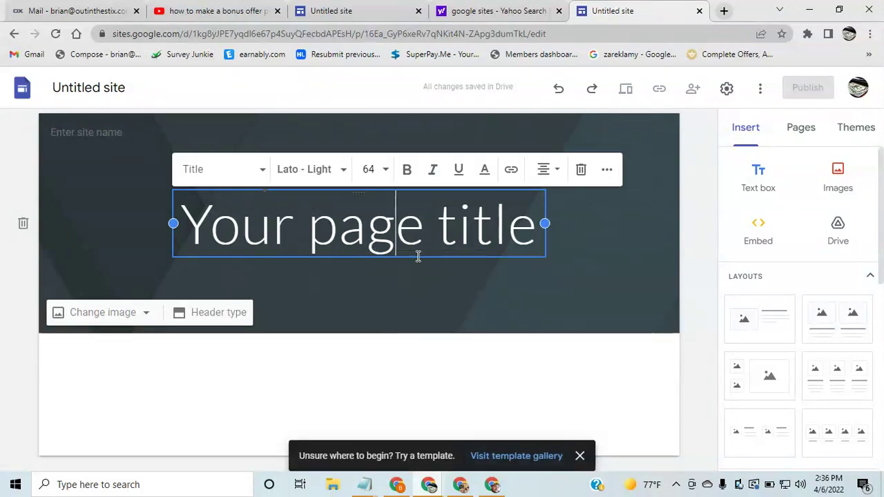
{"action": "left_click", "coordinate": [531, 232]}
{"action": "key", "text": "BackSpace"}
{"action": "key", "text": "BackSpace"}
{"action": "key", "text": "BackSpace"}
{"action": "key", "text": "BackSpace"}
{"action": "key", "text": "BackSpace"}
{"action": "key", "text": "BackSpace"}
{"action": "key", "text": "BackSpace"}
{"action": "key", "text": "BackSpace"}
{"action": "key", "text": "BackSpace"}
{"action": "key", "text": "BackSpace"}
{"action": "key", "text": "BackSpace"}
{"action": "key", "text": "BackSpace"}
{"action": "key", "text": "BackSpace"}
{"action": "key", "text": "BackSpace"}
{"action": "key", "text": "BackSpace"}
{"action": "type", "text": "Free B"}
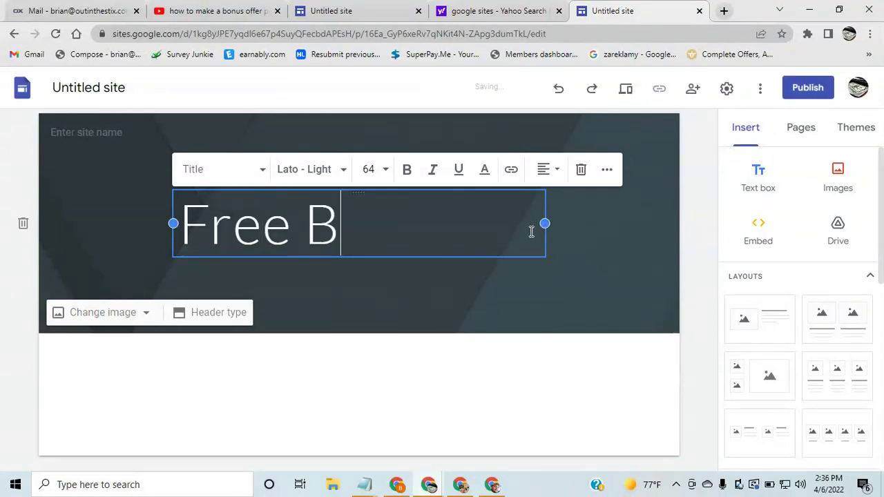
{"action": "type", "text": "onus Page"}
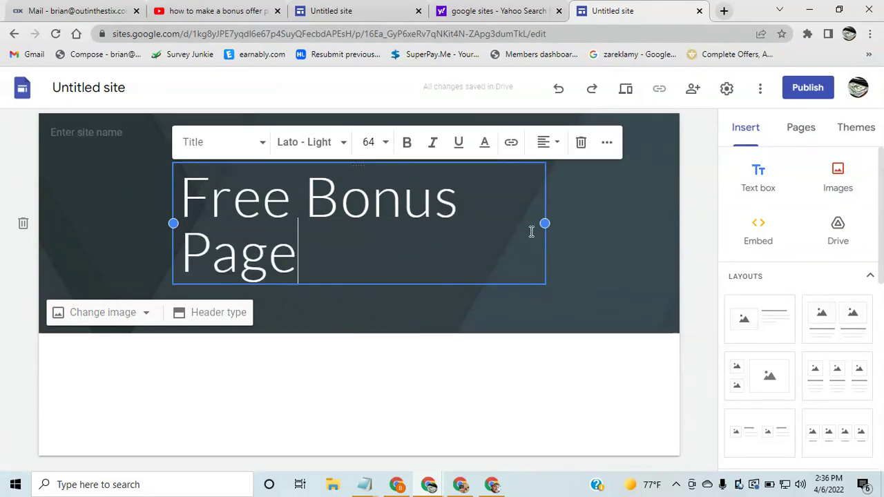
Widen the header's title box on both sides to fit the title on one line, and center-align the title text
{"action": "left_click_drag", "start_coordinate": [544, 223], "coordinate": [600, 221]}
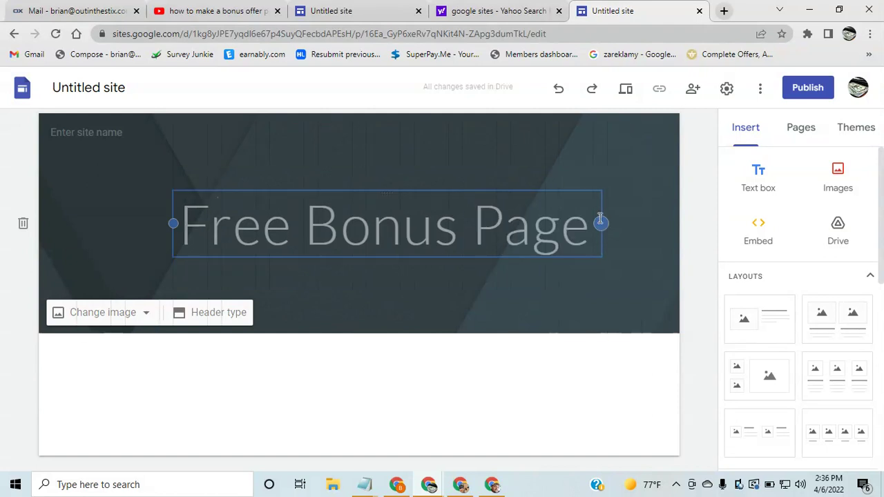
{"action": "mouse_move", "coordinate": [139, 217]}
{"action": "left_mouse_down"}
{"action": "mouse_move", "coordinate": [109, 223]}
{"action": "mouse_move", "coordinate": [124, 223]}
{"action": "left_mouse_up"}
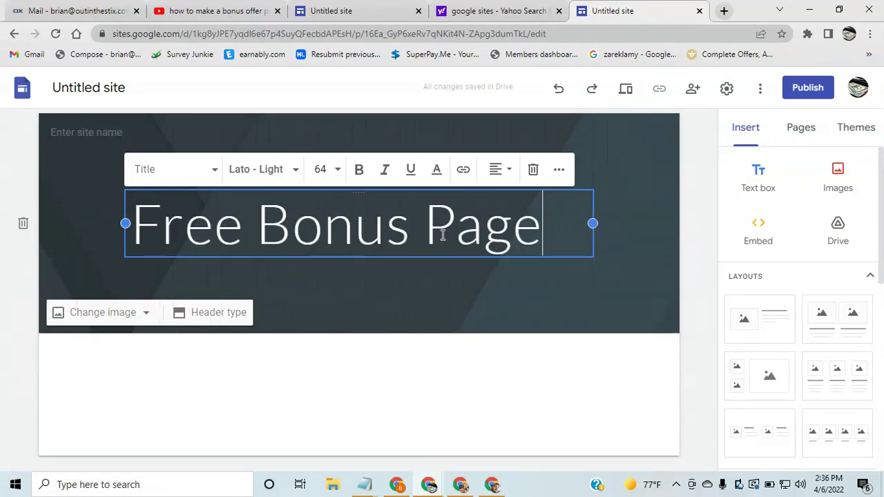
{"action": "left_click", "coordinate": [553, 270]}
{"action": "left_click", "coordinate": [457, 233]}
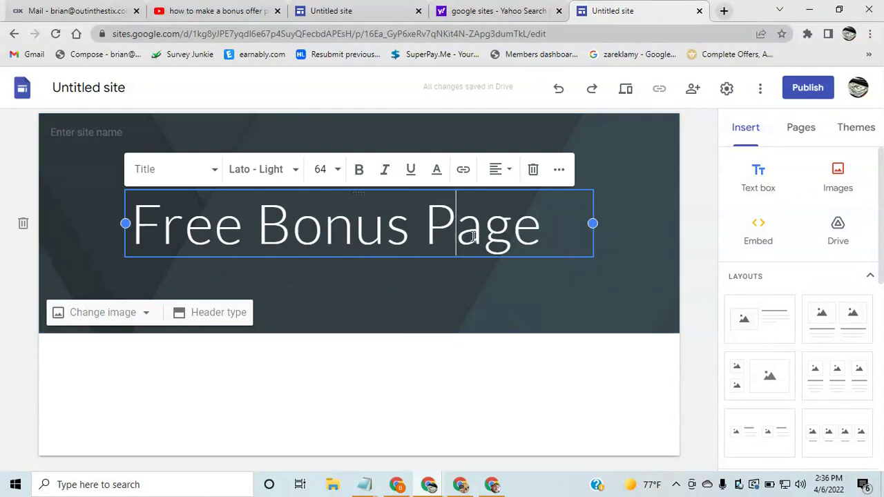
{"action": "left_click_drag", "start_coordinate": [457, 236], "coordinate": [476, 236]}
{"action": "left_click", "coordinate": [542, 266]}
{"action": "left_click", "coordinate": [403, 189]}
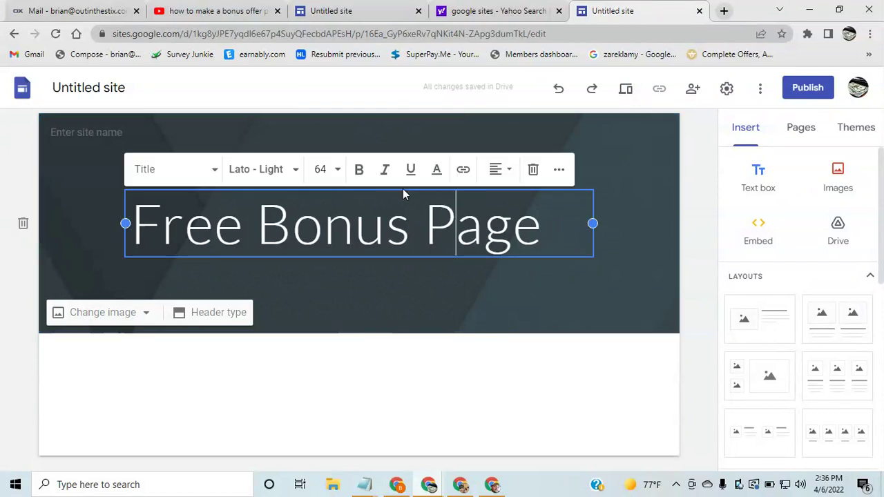
{"action": "triple_click", "coordinate": [458, 223]}
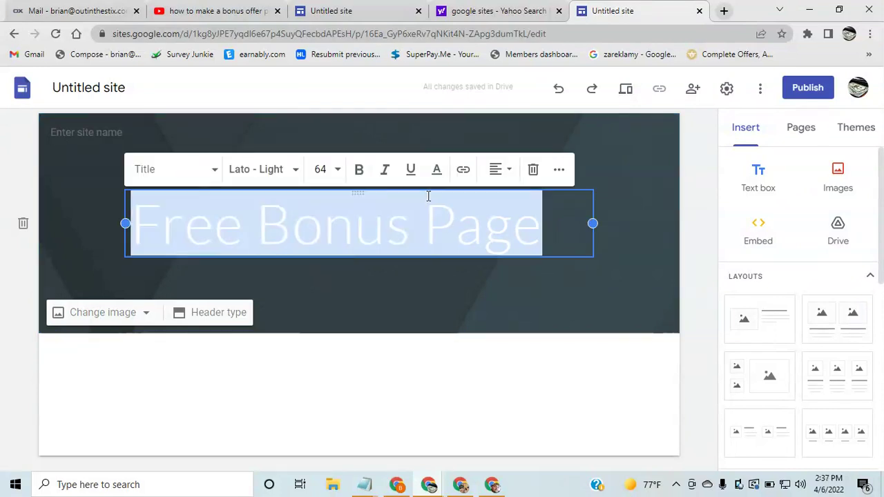
{"action": "left_click", "coordinate": [496, 171]}
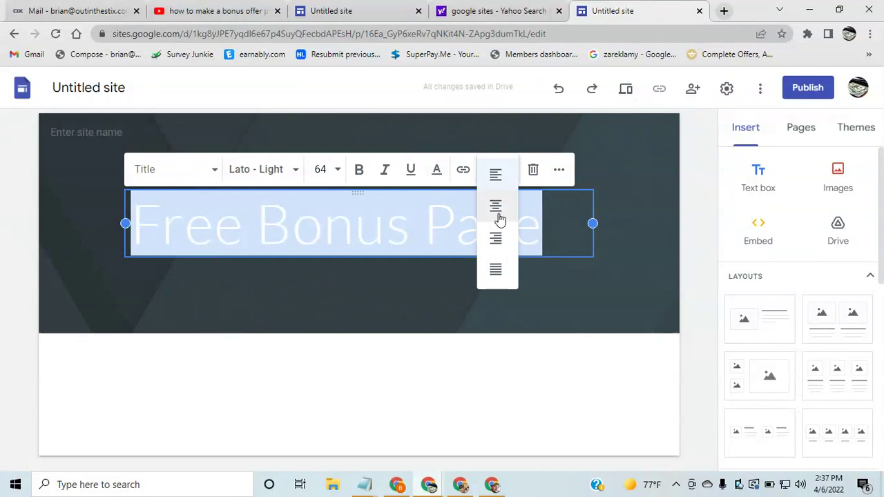
{"action": "left_click", "coordinate": [496, 206]}
{"action": "left_click", "coordinate": [461, 274]}
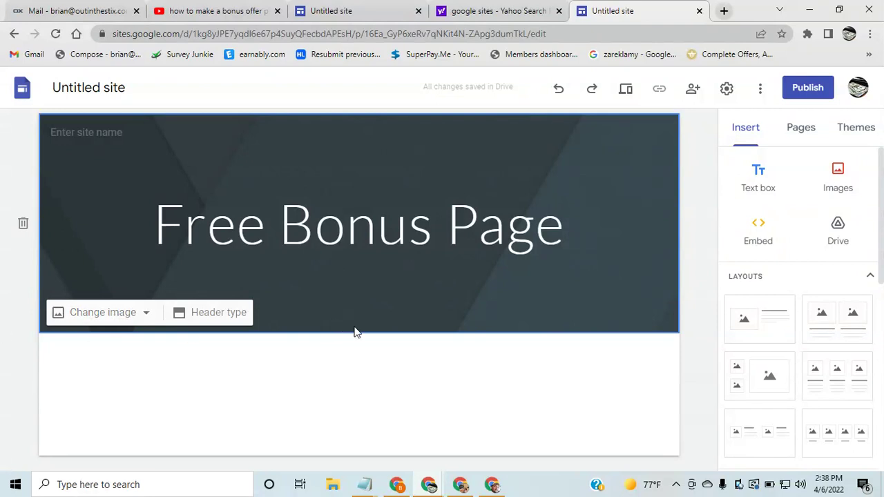
Upload the PNG image download (1) from the Downloads folder into the page below the header
{"action": "left_click", "coordinate": [841, 185]}
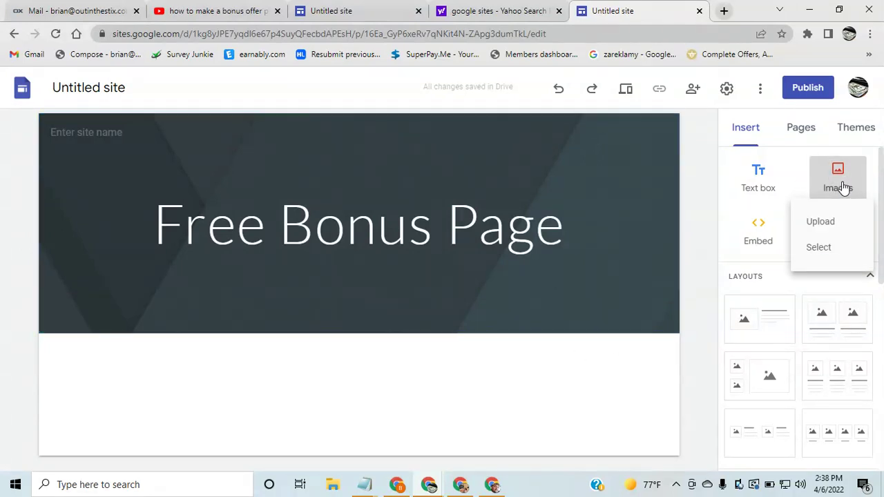
{"action": "left_click", "coordinate": [829, 222]}
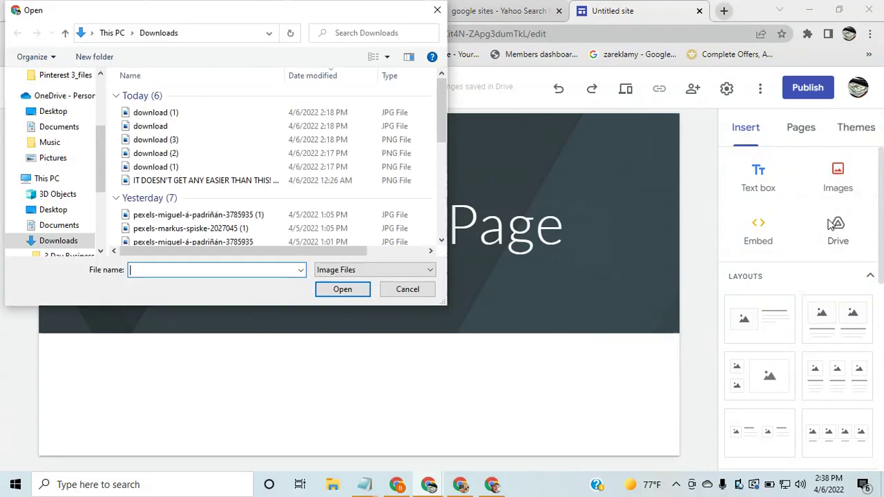
{"action": "left_click", "coordinate": [155, 169]}
{"action": "double_click", "coordinate": [156, 169]}
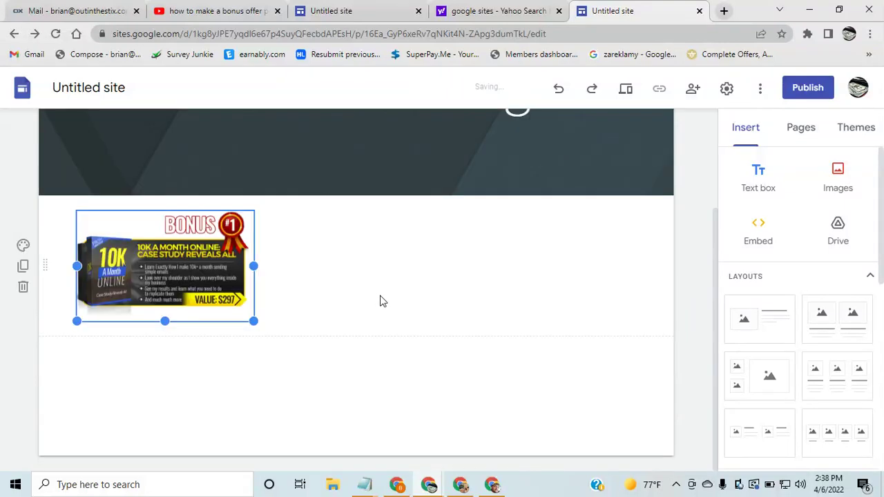
Enlarge the Bonus #1 image below the header and widen its frame to show the whole banner
{"action": "left_click_drag", "start_coordinate": [207, 278], "coordinate": [179, 322]}
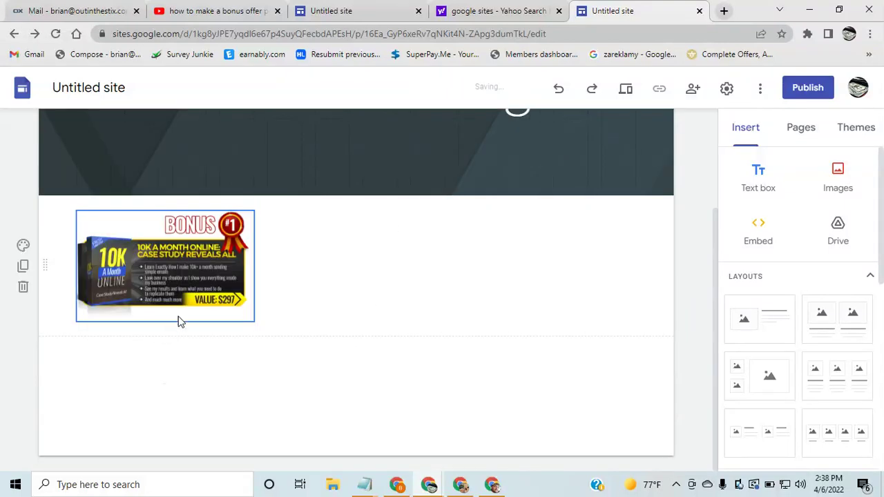
{"action": "left_click", "coordinate": [251, 298]}
{"action": "left_click_drag", "start_coordinate": [253, 321], "coordinate": [319, 391]}
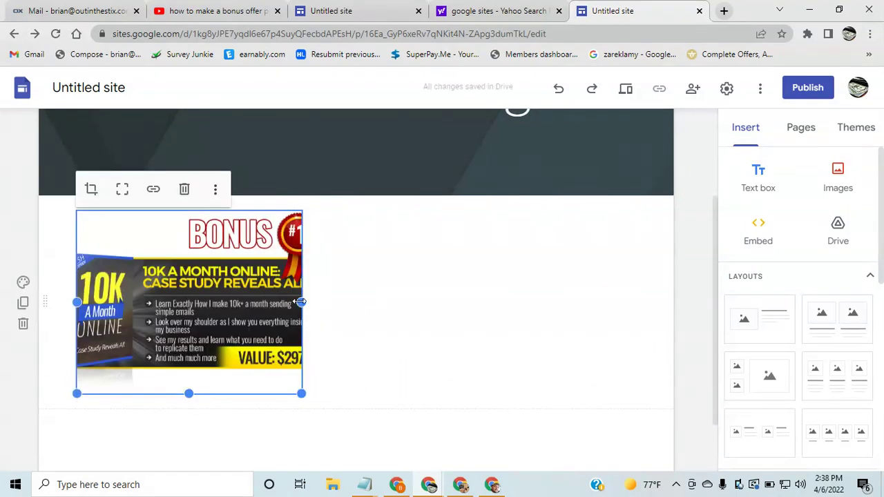
{"action": "left_click_drag", "start_coordinate": [303, 303], "coordinate": [357, 330]}
{"action": "double_click", "coordinate": [357, 331]}
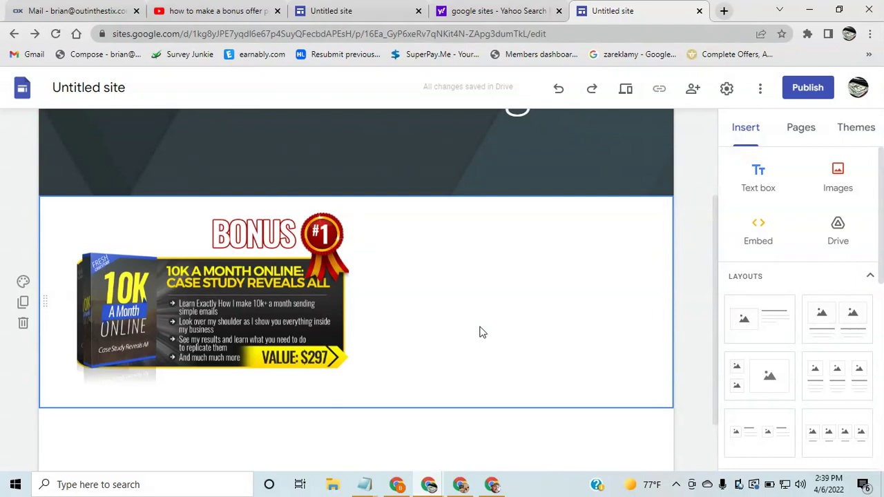
Upload the PNG image download (2) from the Downloads folder into a section below the Bonus #1 image
{"action": "left_click", "coordinate": [850, 180]}
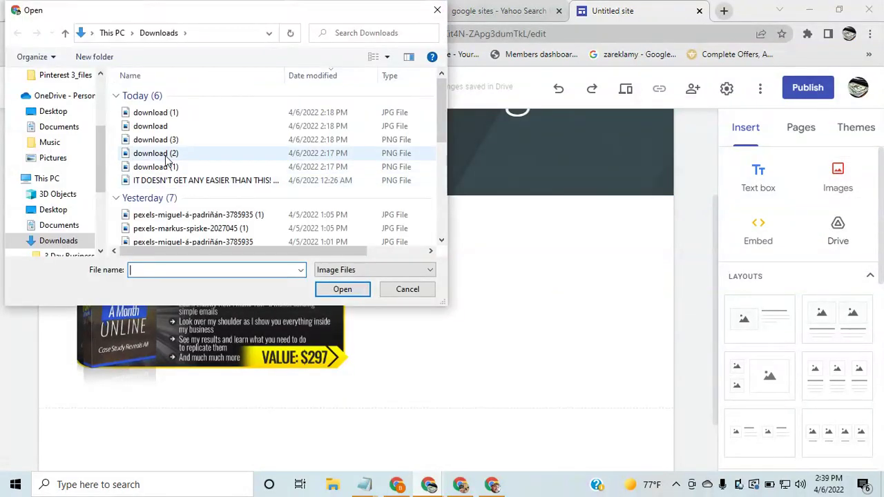
{"action": "double_click", "coordinate": [165, 153]}
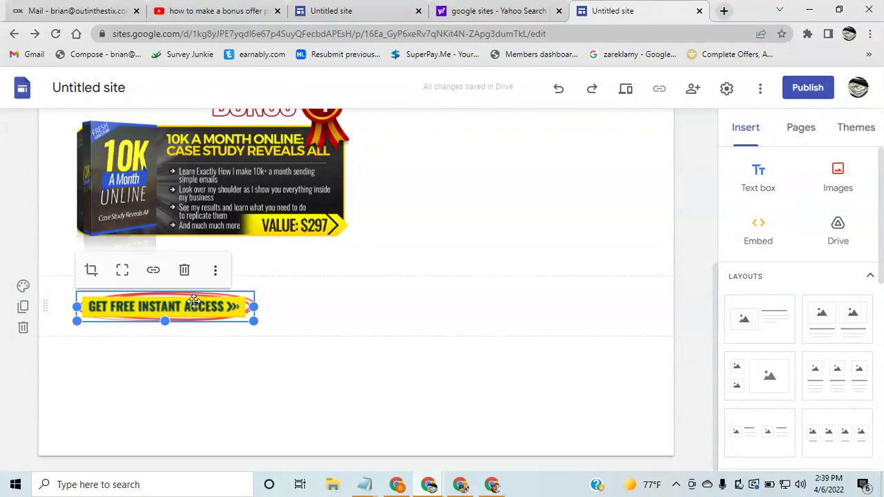
Upload the PNG image download (3) from the Downloads folder and place this Bonus #2 image beside the Bonus #1 image
{"action": "scroll", "coordinate": [799, 327], "scroll_direction": "down", "scroll_amount": 10}
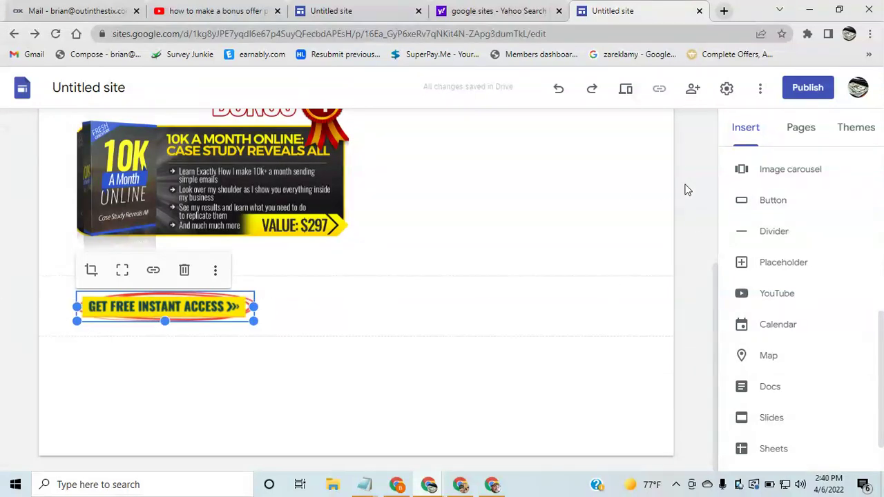
{"action": "scroll", "coordinate": [627, 198], "scroll_direction": "up", "scroll_amount": 4}
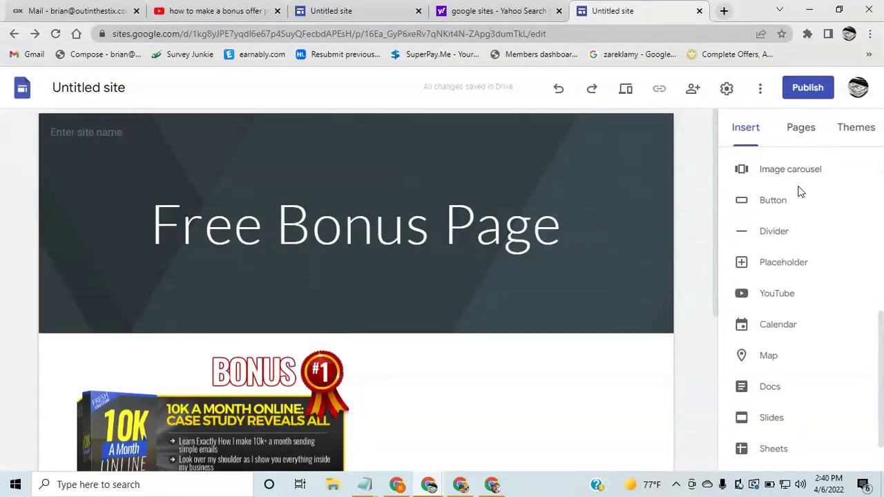
{"action": "scroll", "coordinate": [801, 187], "scroll_direction": "up", "scroll_amount": 3}
{"action": "left_click", "coordinate": [850, 177]}
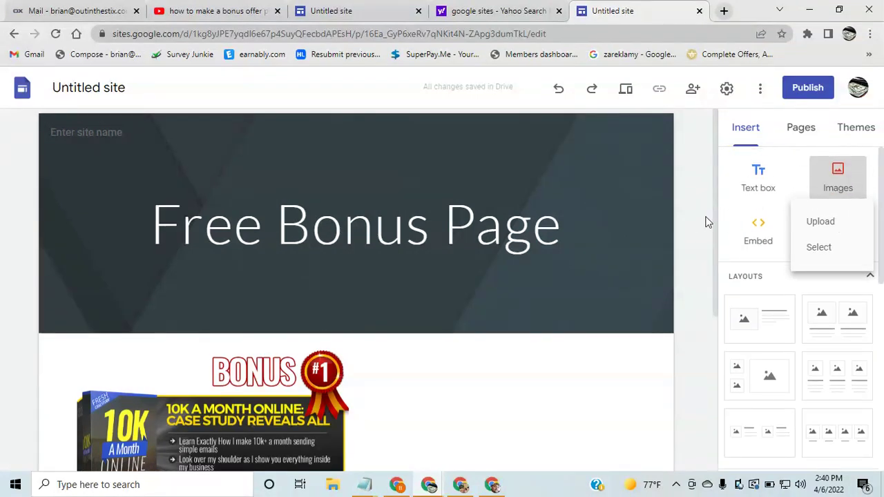
{"action": "left_click", "coordinate": [820, 221]}
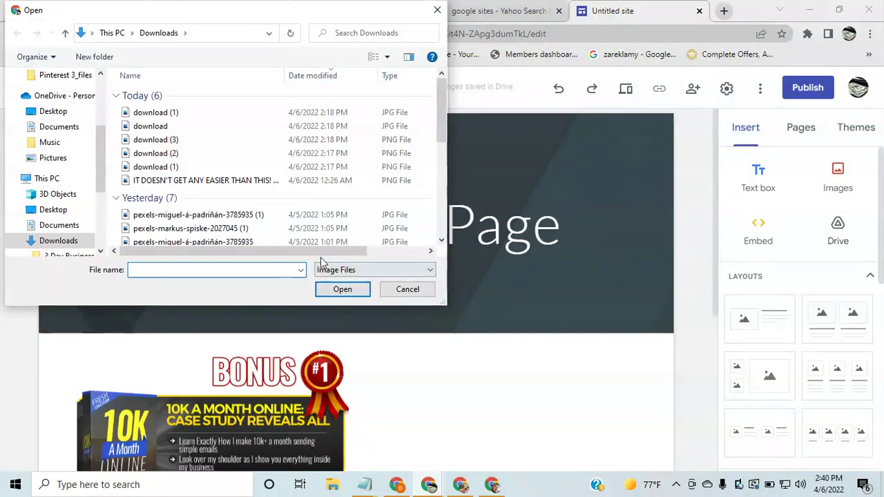
{"action": "left_click", "coordinate": [173, 153]}
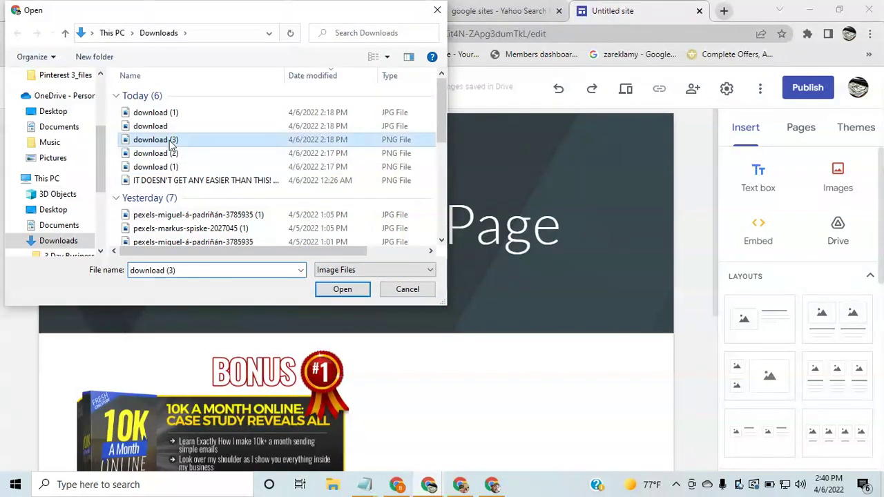
{"action": "double_click", "coordinate": [178, 155]}
{"action": "left_click_drag", "start_coordinate": [200, 235], "coordinate": [479, 361]}
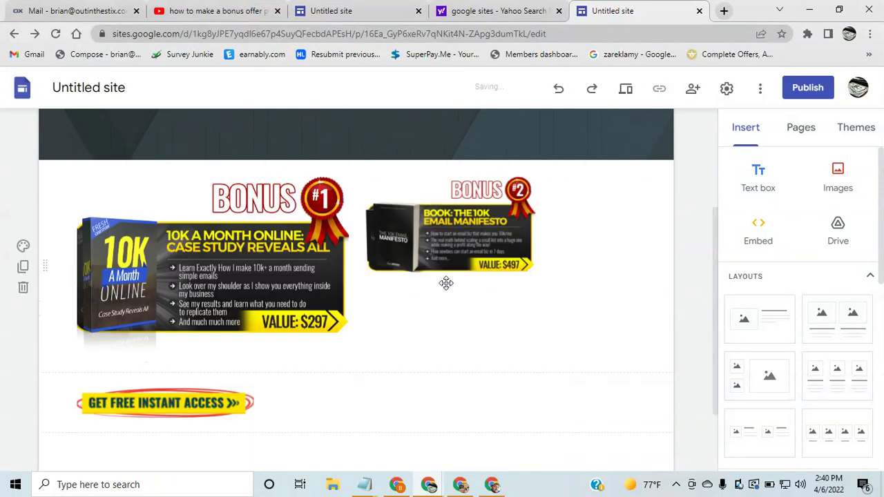
Upload the JPG images download (1) and download from the Downloads folder into new sections below the button image
{"action": "left_click", "coordinate": [838, 188]}
{"action": "left_click", "coordinate": [822, 222]}
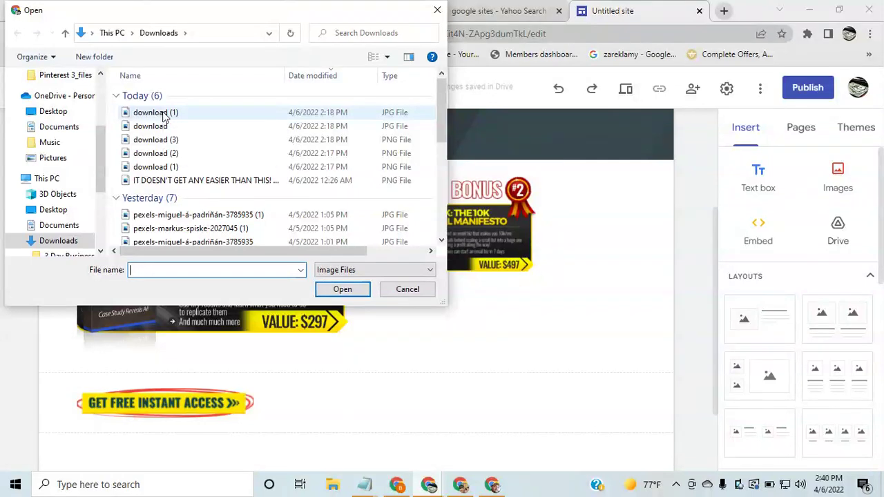
{"action": "double_click", "coordinate": [163, 112]}
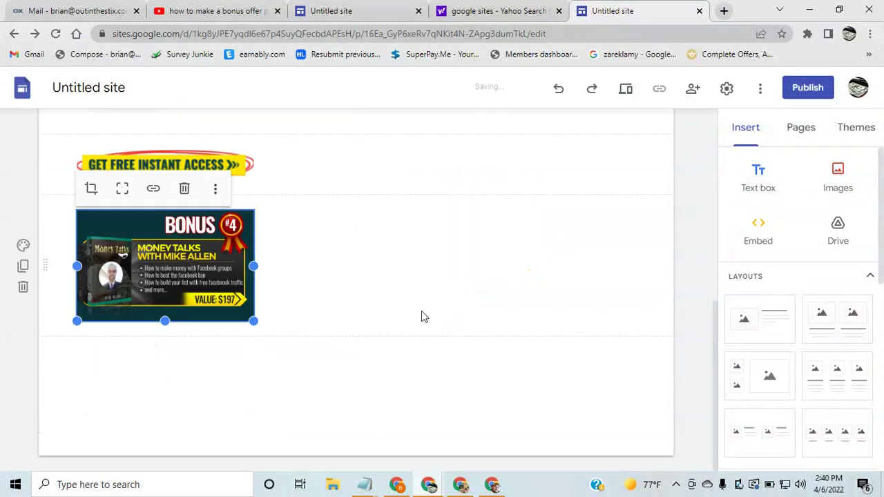
{"action": "left_click", "coordinate": [829, 177]}
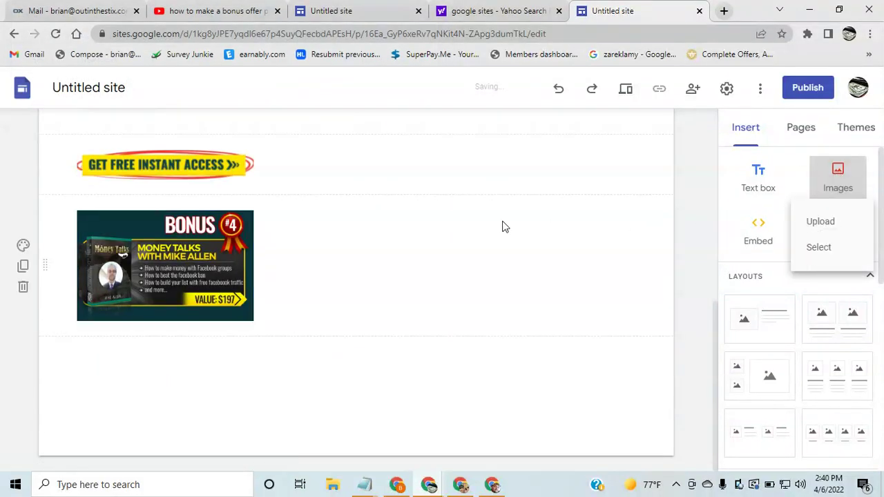
{"action": "left_click", "coordinate": [829, 228]}
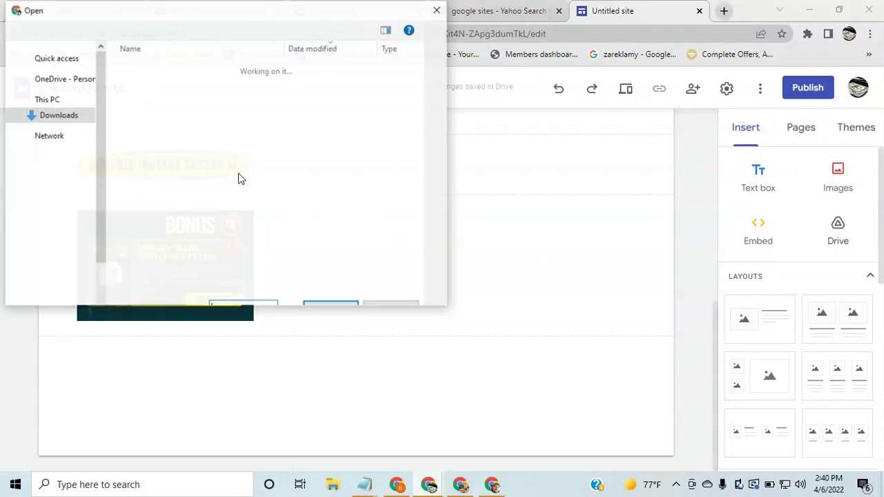
{"action": "left_click", "coordinate": [162, 128]}
{"action": "left_click", "coordinate": [343, 288]}
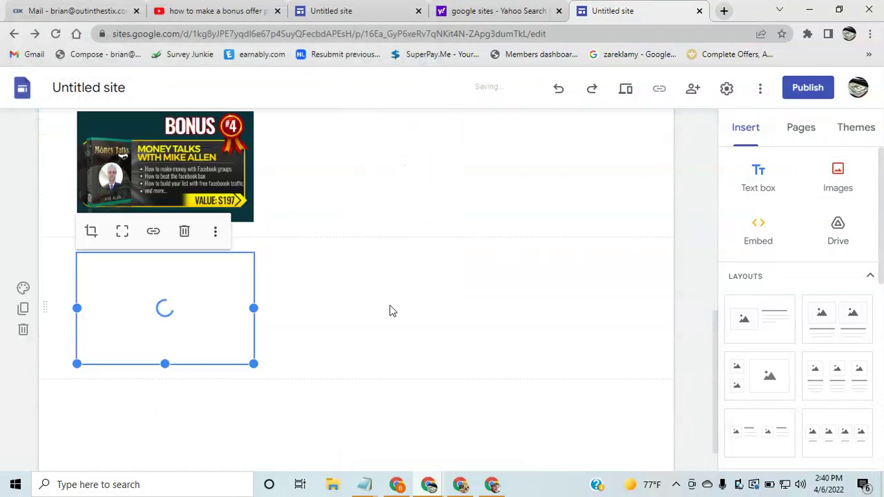
Enlarge the Bonus #2 image to match the size of the Bonus #1 image beside it
{"action": "scroll", "coordinate": [361, 304], "scroll_direction": "up", "scroll_amount": 7}
{"action": "scroll", "coordinate": [345, 359], "scroll_direction": "down", "scroll_amount": 2}
{"action": "left_click", "coordinate": [479, 200]}
{"action": "left_click_drag", "start_coordinate": [539, 230], "coordinate": [640, 304]}
{"action": "left_click", "coordinate": [533, 359]}
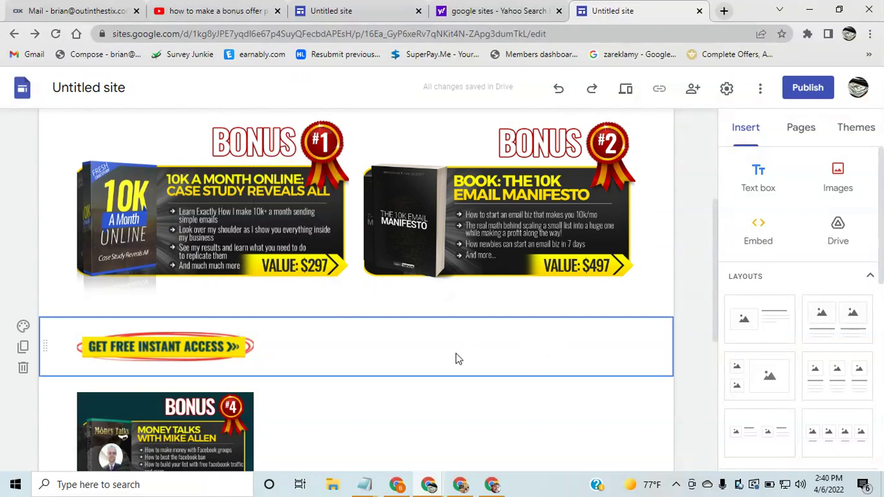
Move the "Get Free Instant Access" image into the section with the Bonus #4 image, beside that image
{"action": "left_click", "coordinate": [228, 349]}
{"action": "left_click_drag", "start_coordinate": [228, 349], "coordinate": [385, 408]}
{"action": "scroll", "coordinate": [388, 352], "scroll_direction": "up", "scroll_amount": 10}
{"action": "scroll", "coordinate": [388, 352], "scroll_direction": "down", "scroll_amount": 8}
{"action": "scroll", "coordinate": [387, 349], "scroll_direction": "up", "scroll_amount": 4}
{"action": "left_click_drag", "start_coordinate": [259, 298], "coordinate": [404, 385]}
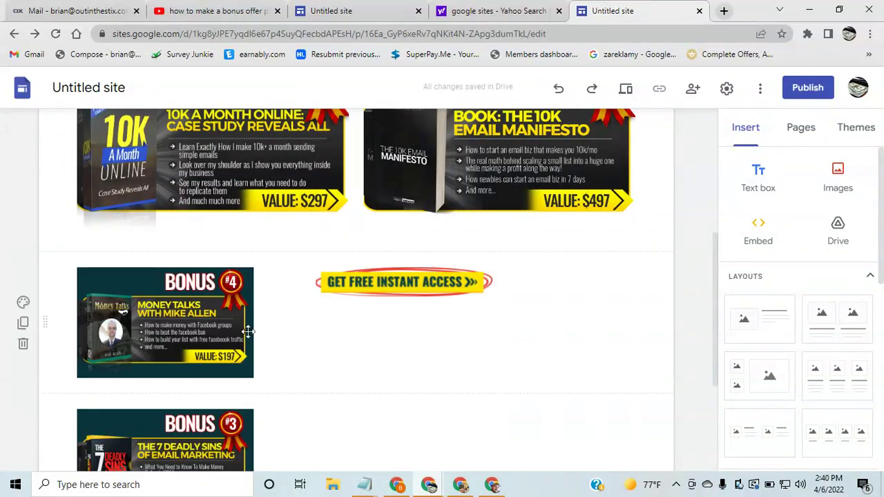
Enlarge the Bonus #4 image and narrow its frame to the width of the Bonus #1 image, showing the whole banner
{"action": "left_click", "coordinate": [253, 370]}
{"action": "left_click_drag", "start_coordinate": [254, 378], "coordinate": [379, 429]}
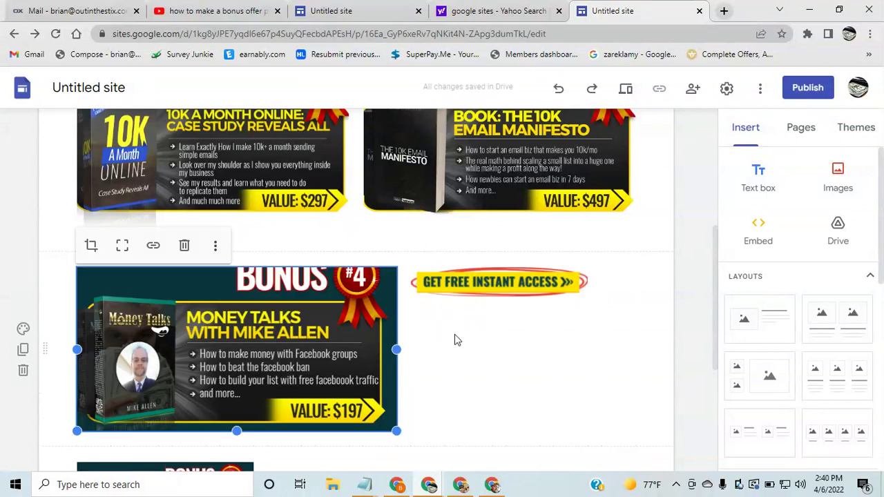
{"action": "left_click_drag", "start_coordinate": [396, 349], "coordinate": [369, 351]}
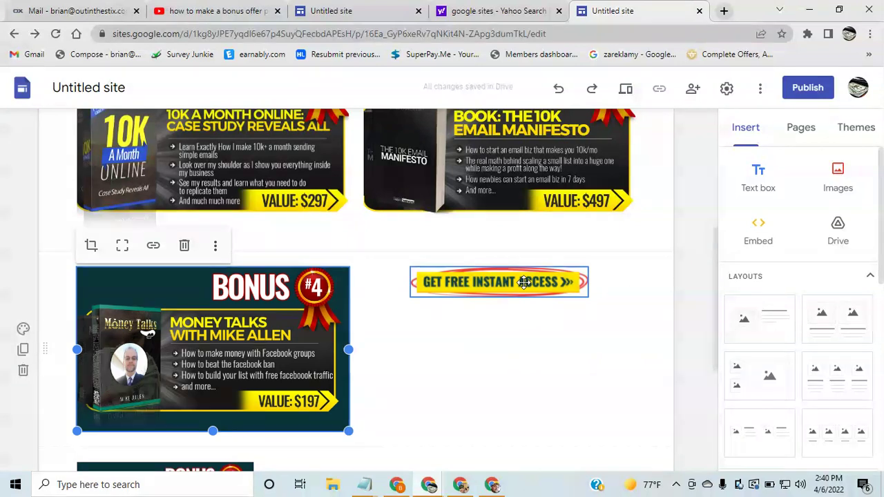
Move the "Get Free Instant Access" image out of the Bonus #4 section into the section with the Bonus #3 image
{"action": "left_click_drag", "start_coordinate": [523, 282], "coordinate": [547, 395]}
{"action": "scroll", "coordinate": [546, 395], "scroll_direction": "down", "scroll_amount": 4}
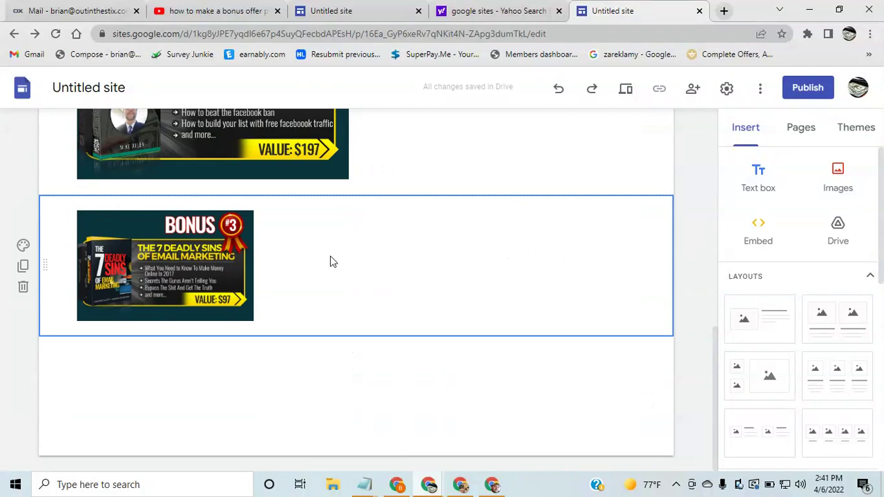
{"action": "scroll", "coordinate": [460, 302], "scroll_direction": "up", "scroll_amount": 5}
{"action": "scroll", "coordinate": [473, 299], "scroll_direction": "down", "scroll_amount": 4}
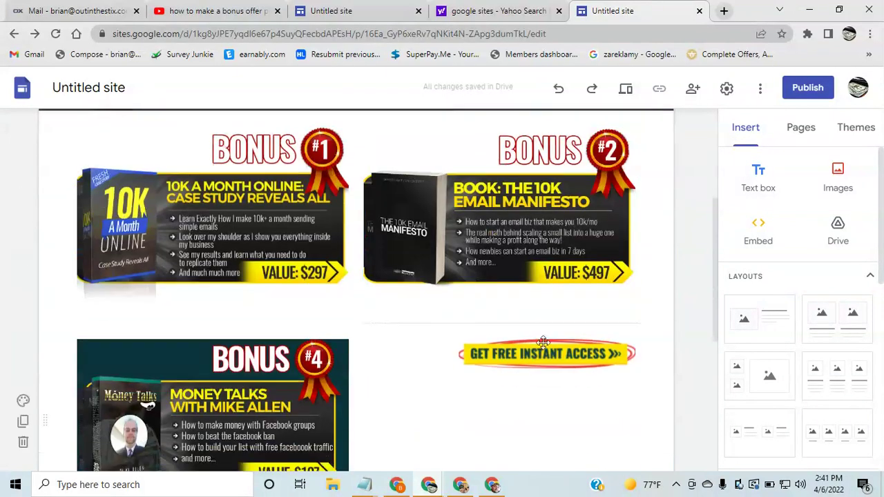
{"action": "left_click", "coordinate": [546, 225]}
{"action": "left_click_drag", "start_coordinate": [546, 225], "coordinate": [486, 298]}
{"action": "scroll", "coordinate": [377, 346], "scroll_direction": "down", "scroll_amount": 3}
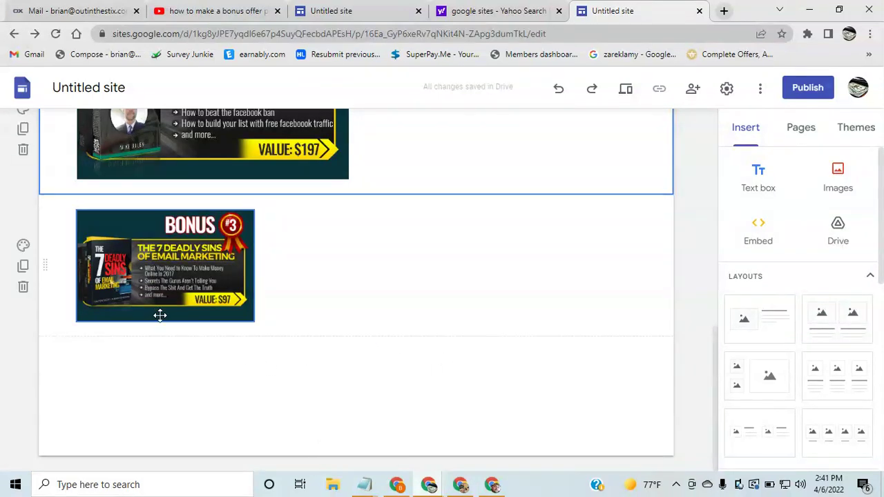
{"action": "scroll", "coordinate": [565, 288], "scroll_direction": "up", "scroll_amount": 3}
{"action": "left_click_drag", "start_coordinate": [483, 227], "coordinate": [243, 314]}
Move the Bonus #3 image beside the Bonus #4 image and enlarge it to the same size
{"action": "left_click_drag", "start_coordinate": [193, 221], "coordinate": [486, 315]}
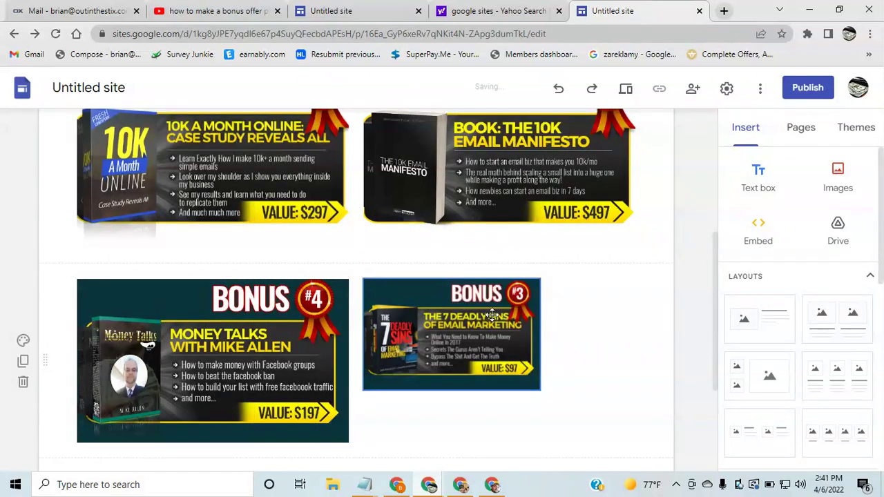
{"action": "left_click_drag", "start_coordinate": [541, 390], "coordinate": [635, 445]}
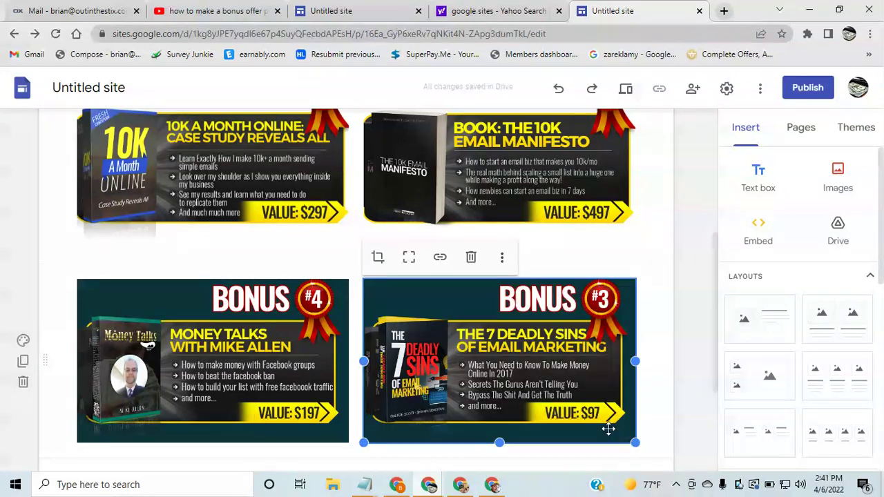
Move the "Get Free Instant Access" image directly under the Bonus #1 image, filling that column's width
{"action": "scroll", "coordinate": [608, 428], "scroll_direction": "up", "scroll_amount": 4}
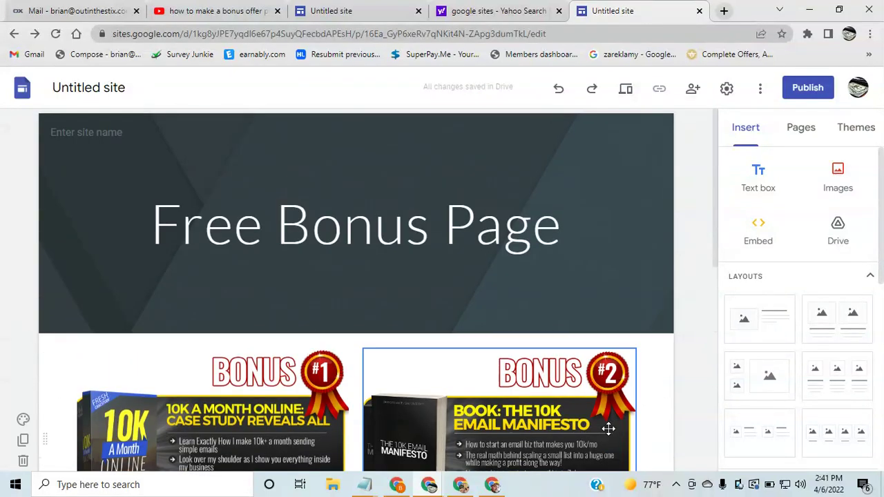
{"action": "scroll", "coordinate": [607, 425], "scroll_direction": "down", "scroll_amount": 2}
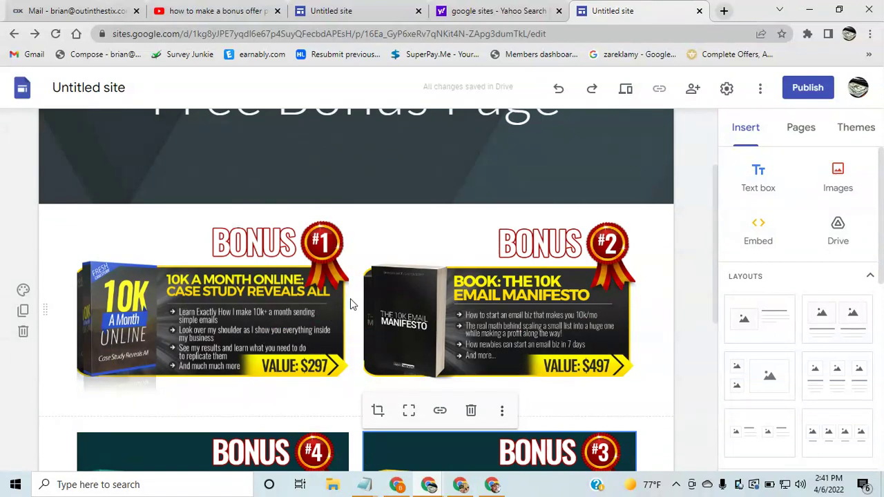
{"action": "scroll", "coordinate": [325, 247], "scroll_direction": "down", "scroll_amount": 3}
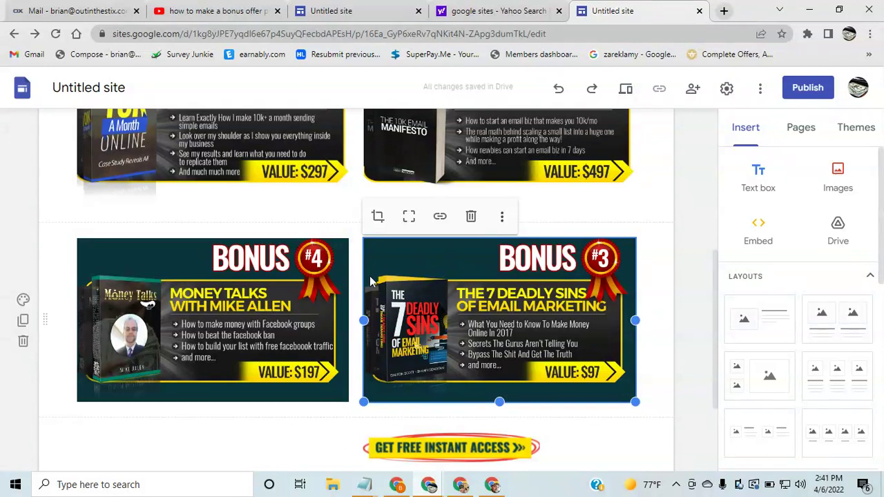
{"action": "scroll", "coordinate": [339, 253], "scroll_direction": "down", "scroll_amount": 2}
{"action": "scroll", "coordinate": [598, 355], "scroll_direction": "up", "scroll_amount": 1}
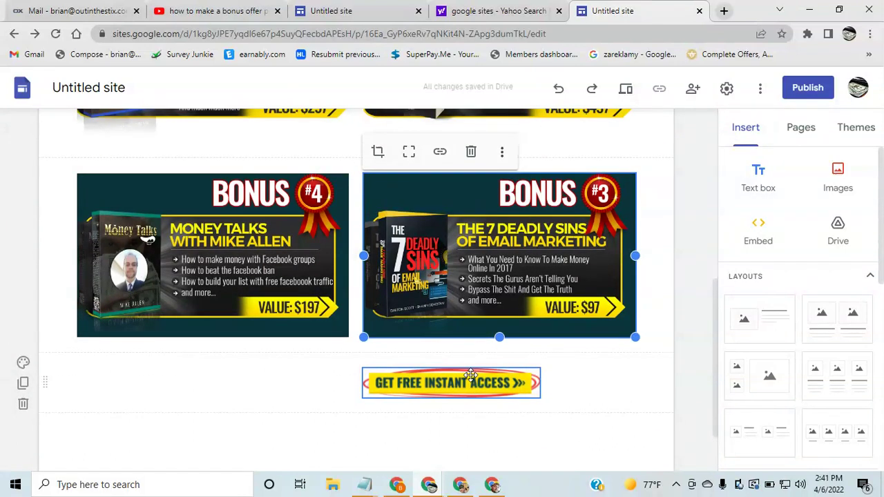
{"action": "left_click_drag", "start_coordinate": [470, 375], "coordinate": [167, 194]}
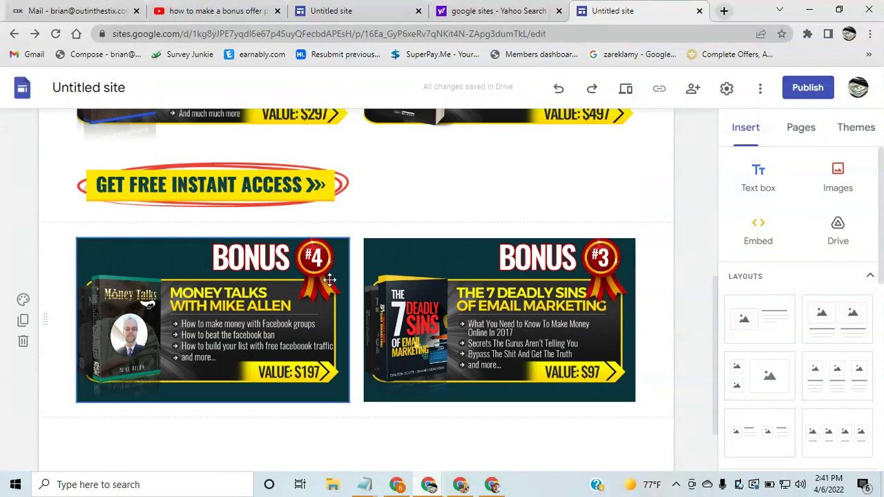
{"action": "left_click", "coordinate": [195, 156]}
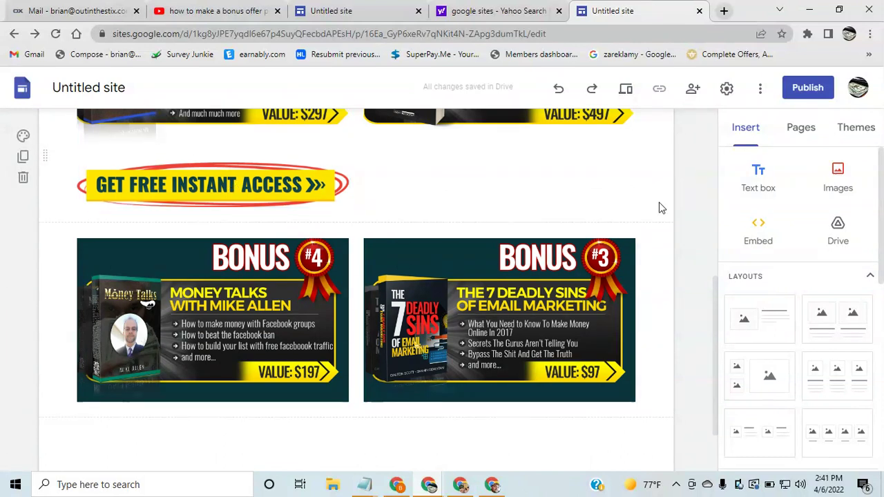
Upload the PNG image download (2) from the Downloads folder and place it directly under the Bonus #3 image
{"action": "left_click", "coordinate": [847, 178]}
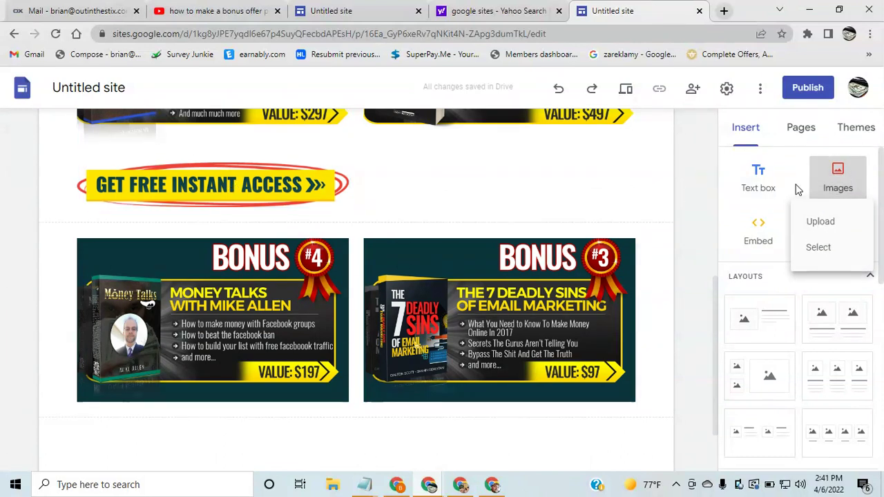
{"action": "left_click", "coordinate": [815, 222]}
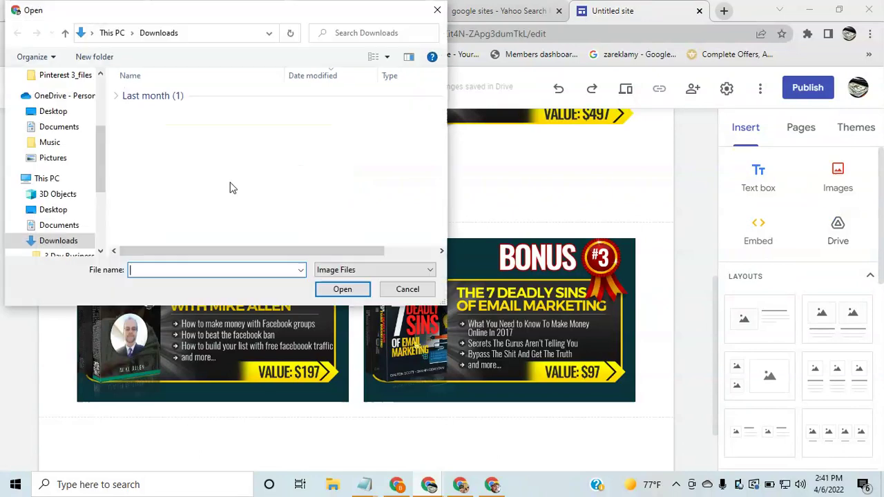
{"action": "double_click", "coordinate": [169, 157]}
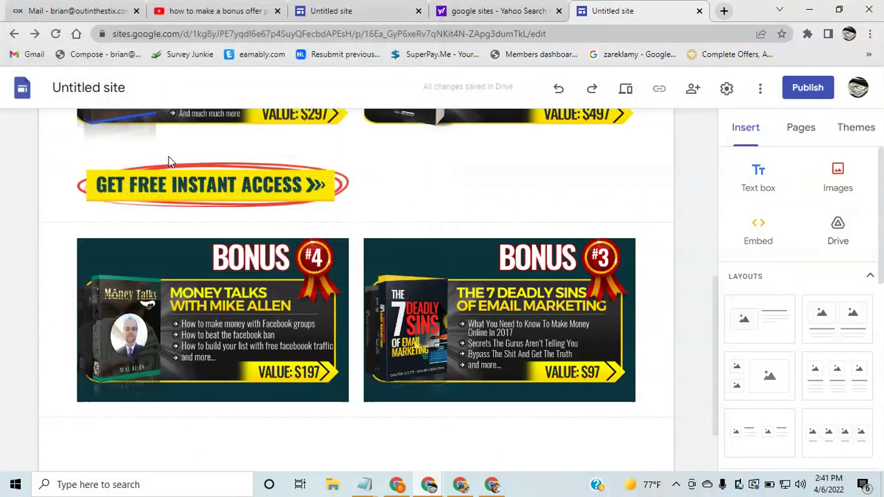
{"action": "left_click_drag", "start_coordinate": [221, 303], "coordinate": [474, 273]}
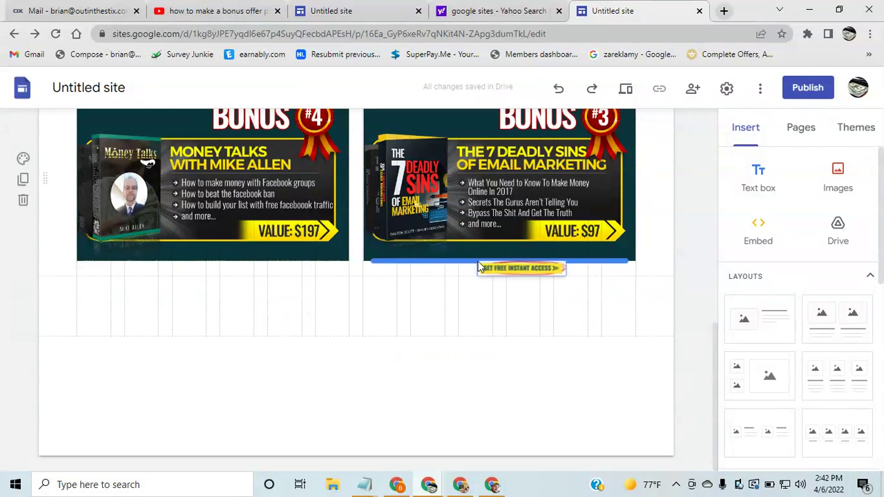
Upload the PNG image download (2) again and place this copy directly under the Bonus #4 image
{"action": "left_click", "coordinate": [837, 171]}
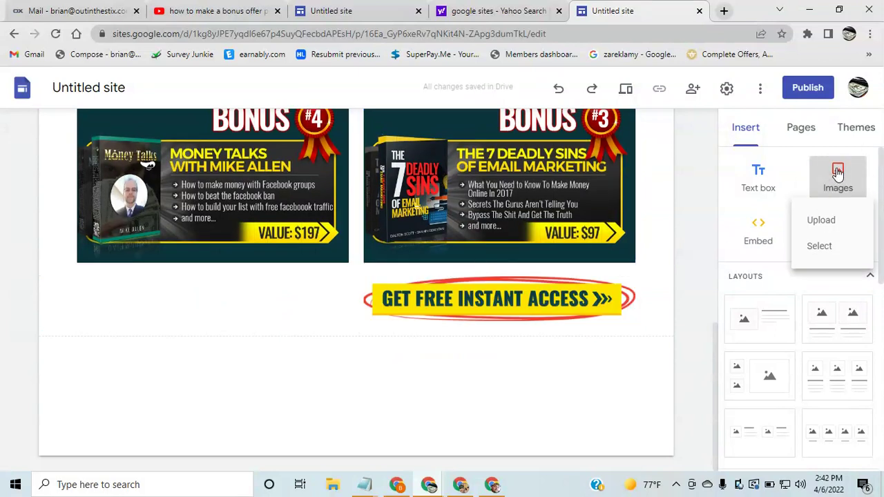
{"action": "left_click", "coordinate": [828, 223]}
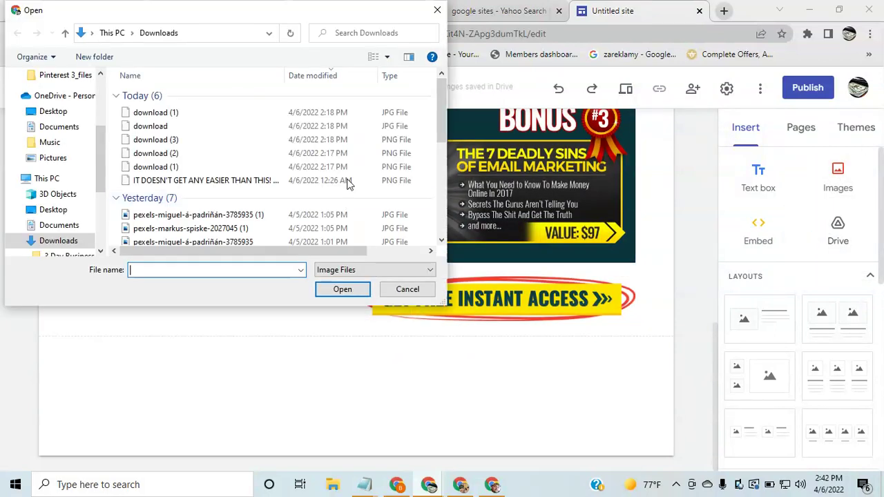
{"action": "double_click", "coordinate": [176, 152]}
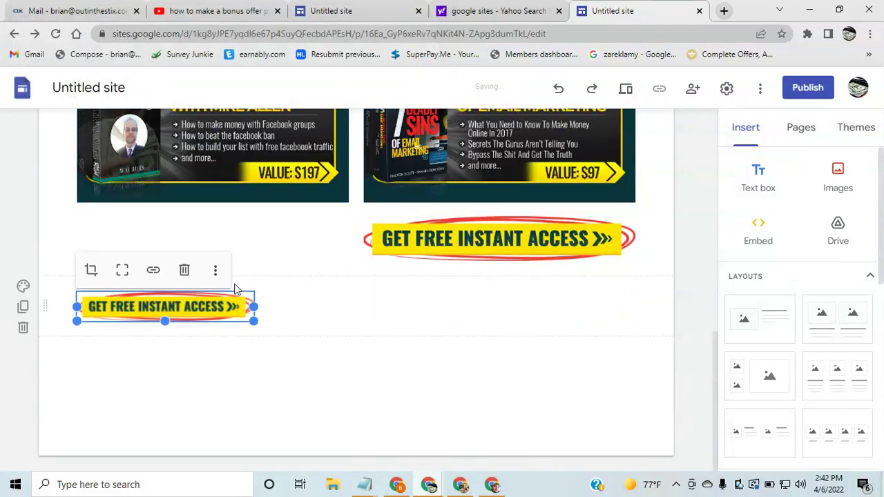
{"action": "left_click_drag", "start_coordinate": [221, 297], "coordinate": [261, 240]}
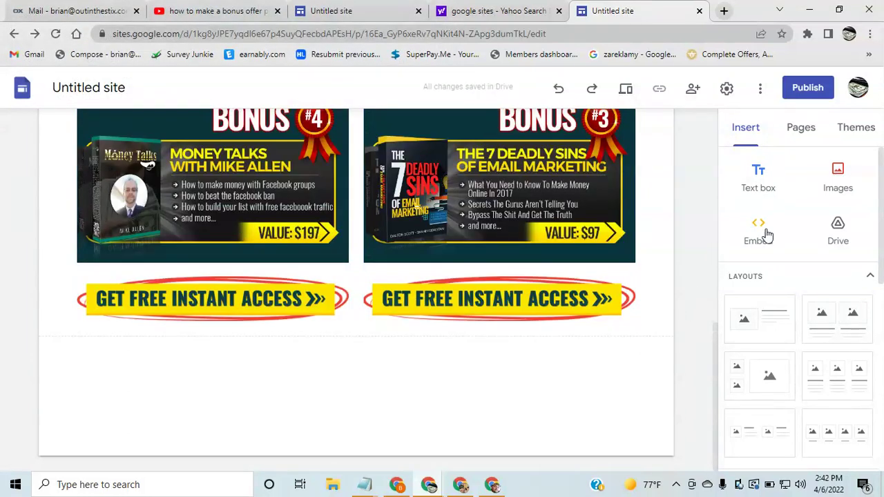
Upload the PNG image download (2) from the Downloads folder and place it directly under the Bonus #2 image
{"action": "left_click", "coordinate": [836, 180]}
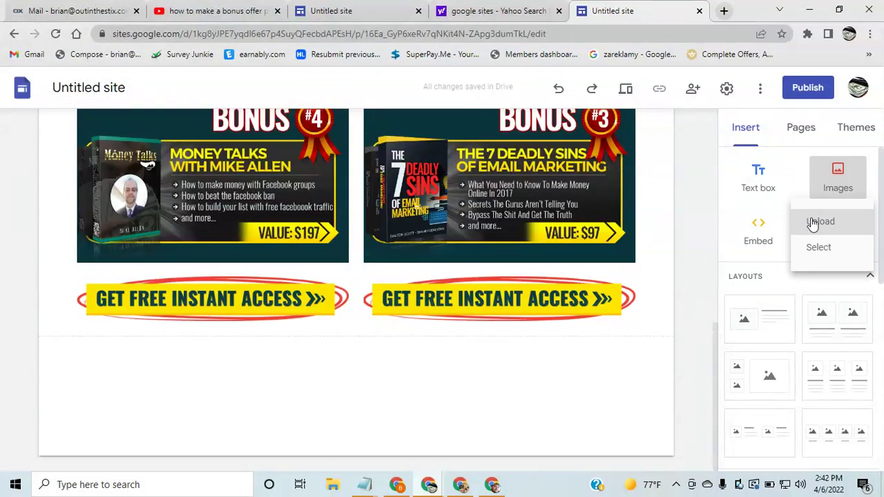
{"action": "left_click", "coordinate": [812, 222]}
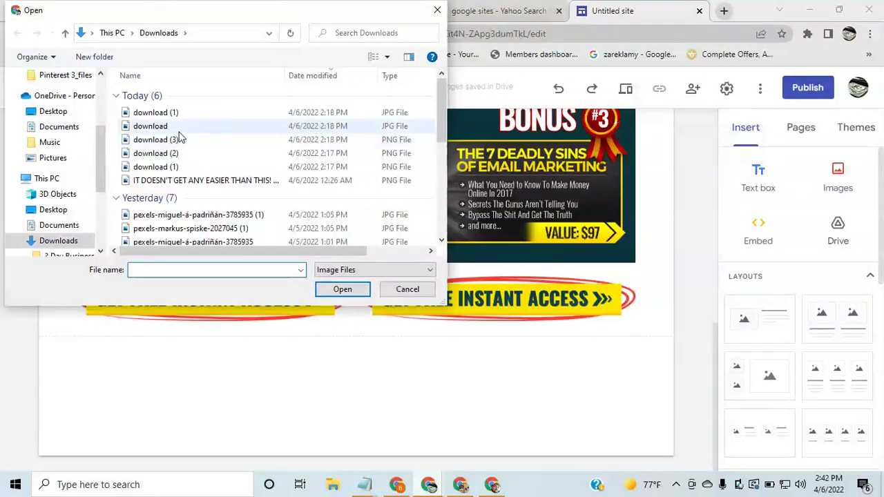
{"action": "double_click", "coordinate": [183, 154]}
{"action": "left_click_drag", "start_coordinate": [234, 307], "coordinate": [460, 164]}
{"action": "scroll", "coordinate": [506, 276], "scroll_direction": "up", "scroll_amount": 2}
{"action": "scroll", "coordinate": [506, 275], "scroll_direction": "up", "scroll_amount": 4}
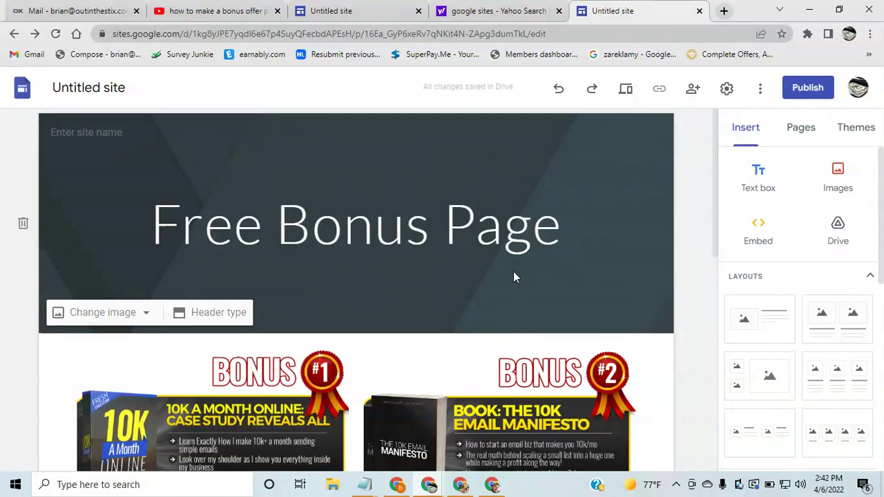
Switch to the Notepad file with the bonus offer links and copy the URL numbered 1
{"action": "scroll", "coordinate": [546, 255], "scroll_direction": "down", "scroll_amount": 4}
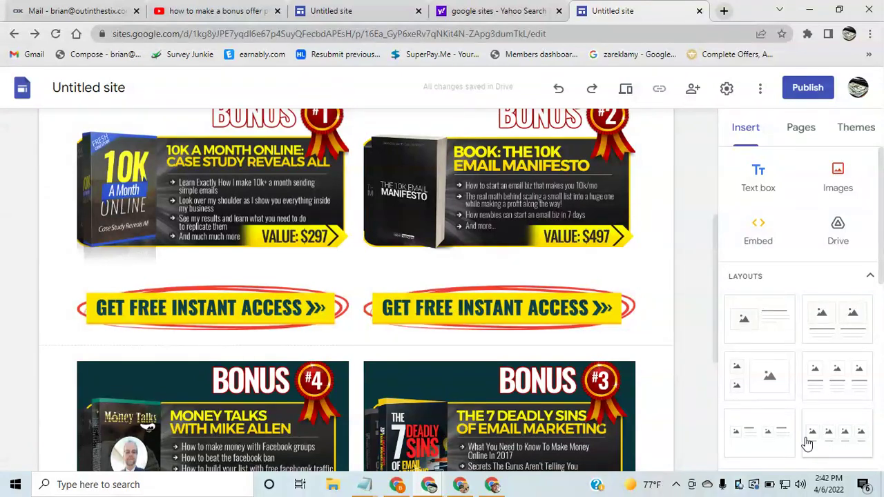
{"action": "left_click", "coordinate": [248, 312]}
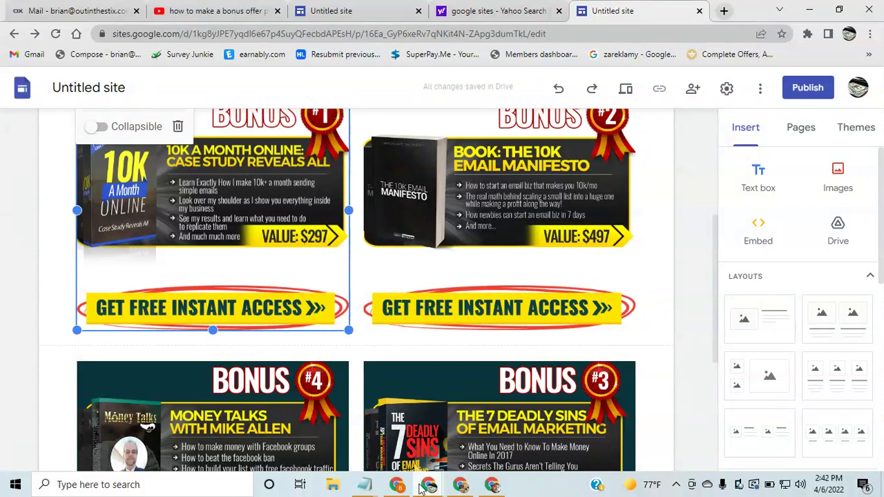
{"action": "mouse_move", "coordinate": [376, 487]}
{"action": "left_click", "coordinate": [511, 446]}
{"action": "left_click_drag", "start_coordinate": [476, 142], "coordinate": [60, 142]}
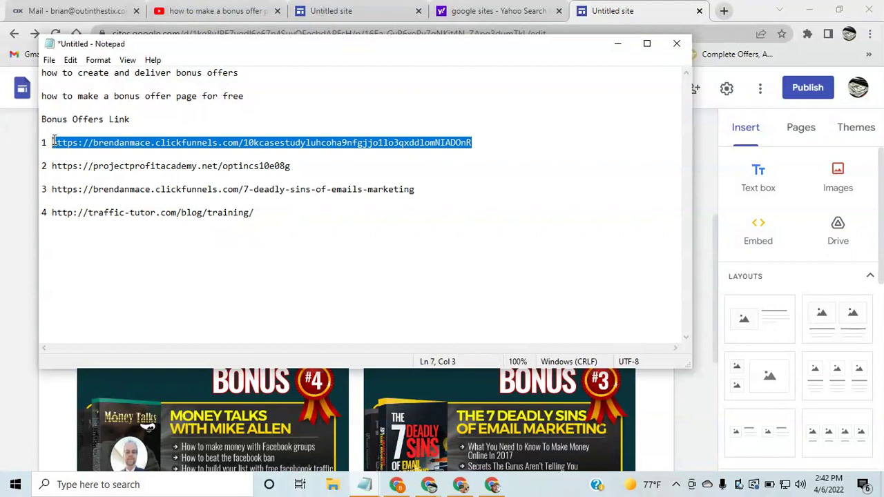
{"action": "right_click", "coordinate": [55, 143]}
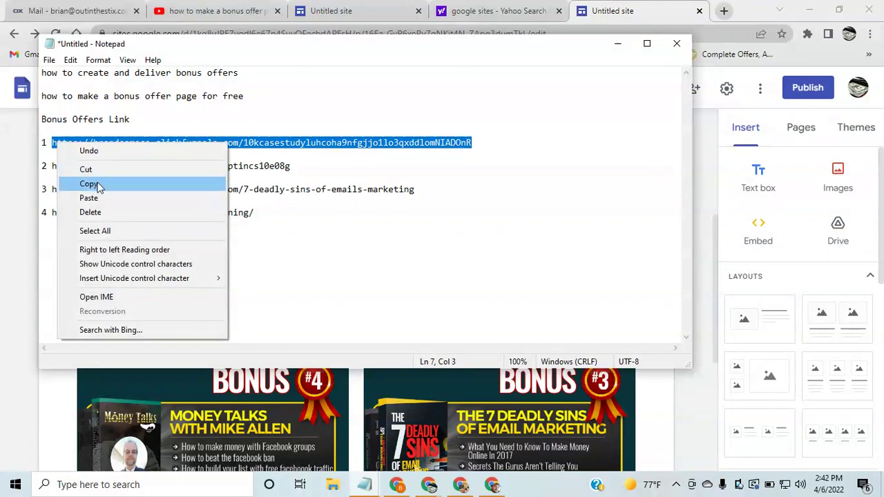
{"action": "left_click", "coordinate": [102, 183]}
{"action": "left_click", "coordinate": [61, 381]}
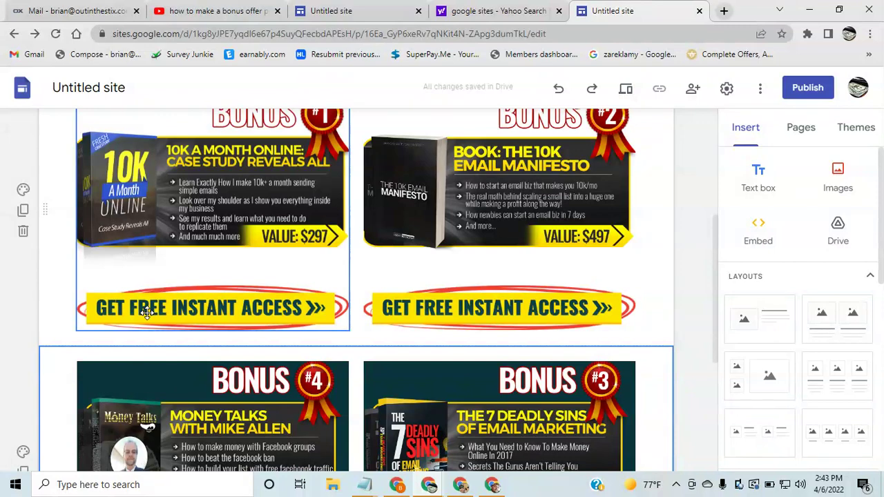
Link the "Get Free Instant Access" image under Bonus #1 to the copied URL
{"action": "left_click_drag", "start_coordinate": [276, 312], "coordinate": [273, 312]}
{"action": "double_click", "coordinate": [271, 310]}
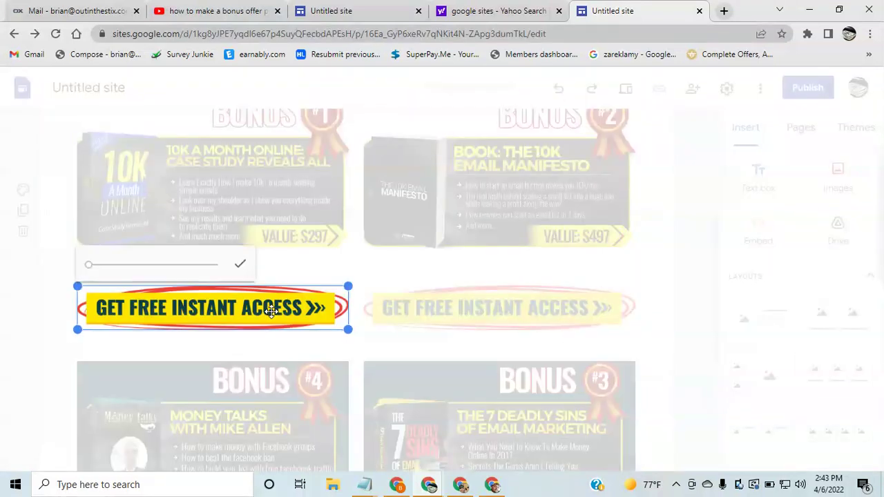
{"action": "left_click", "coordinate": [239, 264]}
{"action": "left_click", "coordinate": [153, 266]}
{"action": "right_click", "coordinate": [129, 268]}
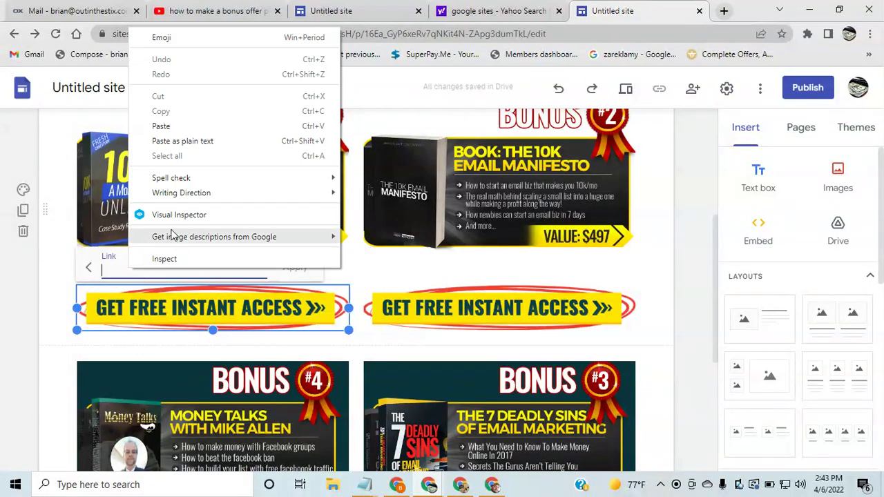
{"action": "left_click", "coordinate": [181, 126]}
{"action": "left_click", "coordinate": [293, 269]}
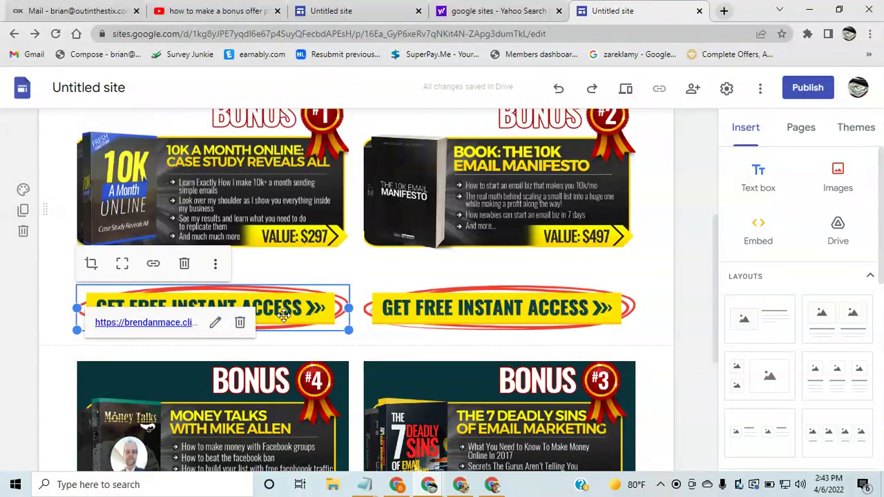
{"action": "left_click", "coordinate": [435, 314]}
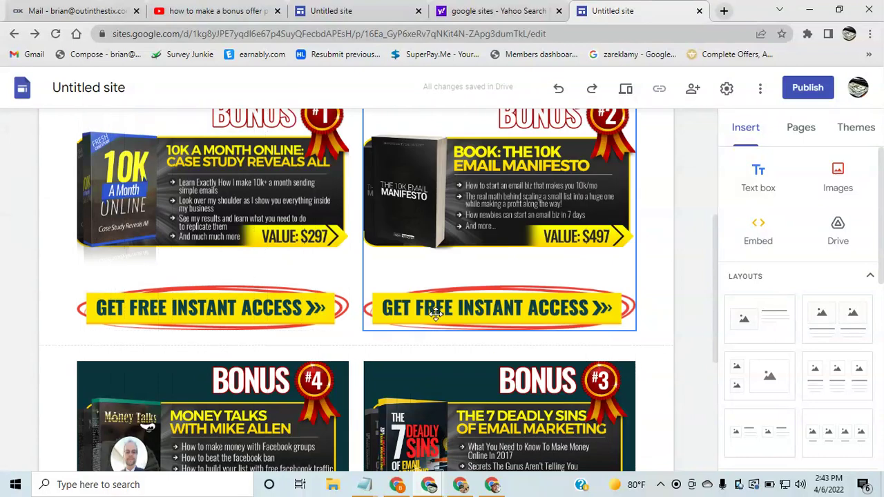
{"action": "left_click", "coordinate": [464, 310]}
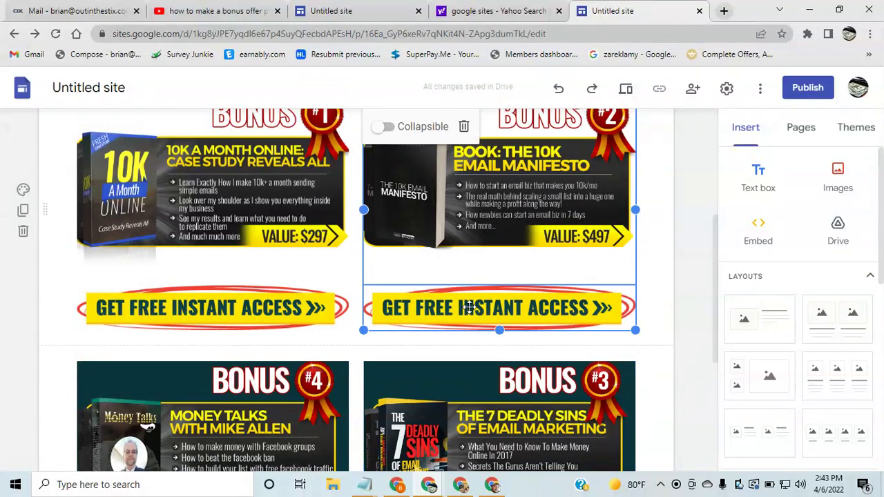
{"action": "double_click", "coordinate": [465, 308]}
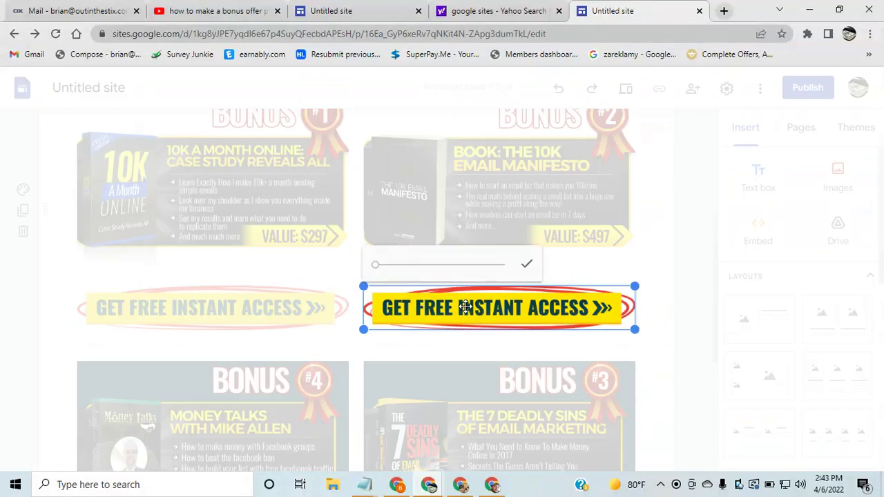
{"action": "left_click", "coordinate": [527, 264]}
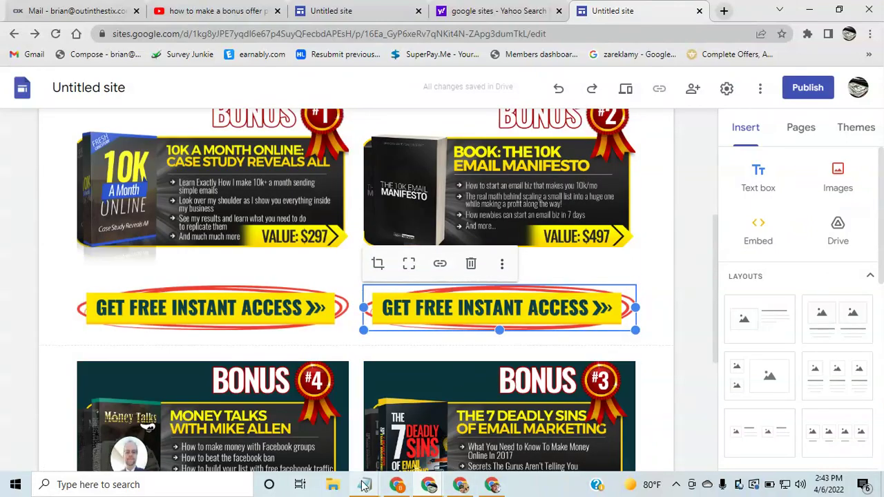
{"action": "mouse_move", "coordinate": [364, 484]}
{"action": "left_click", "coordinate": [503, 442]}
{"action": "left_click_drag", "start_coordinate": [291, 167], "coordinate": [52, 166]}
{"action": "right_click", "coordinate": [51, 167]}
{"action": "left_click", "coordinate": [94, 206]}
{"action": "left_click", "coordinate": [341, 454]}
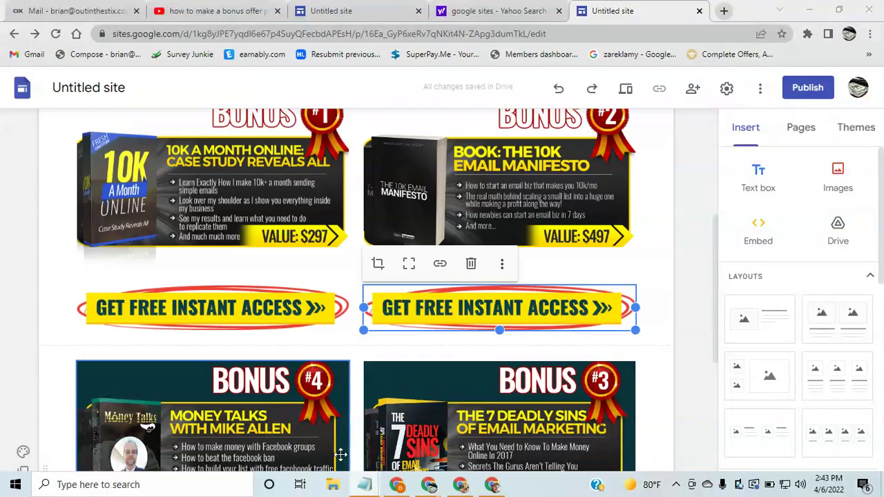
{"action": "double_click", "coordinate": [452, 307]}
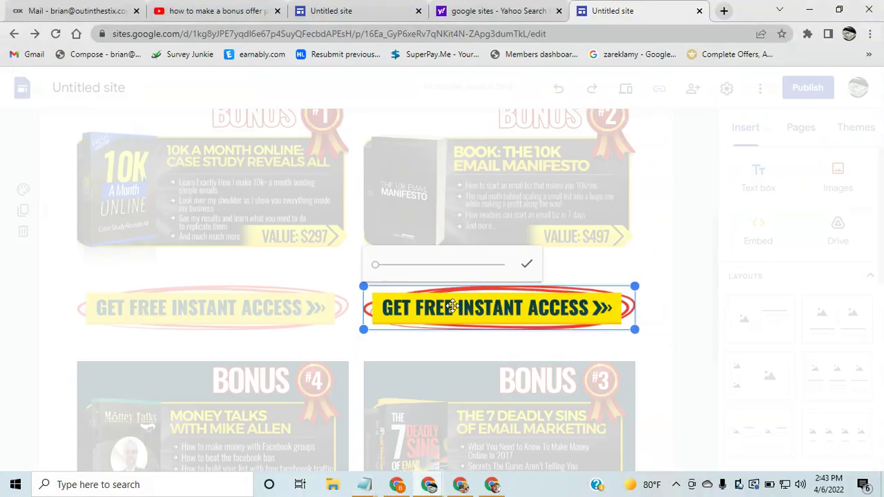
{"action": "left_click", "coordinate": [456, 264]}
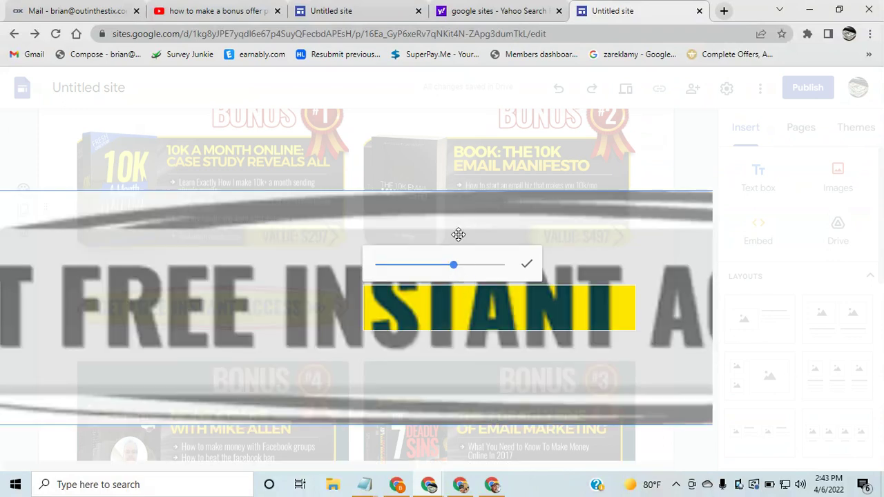
{"action": "left_click_drag", "start_coordinate": [462, 266], "coordinate": [377, 265]}
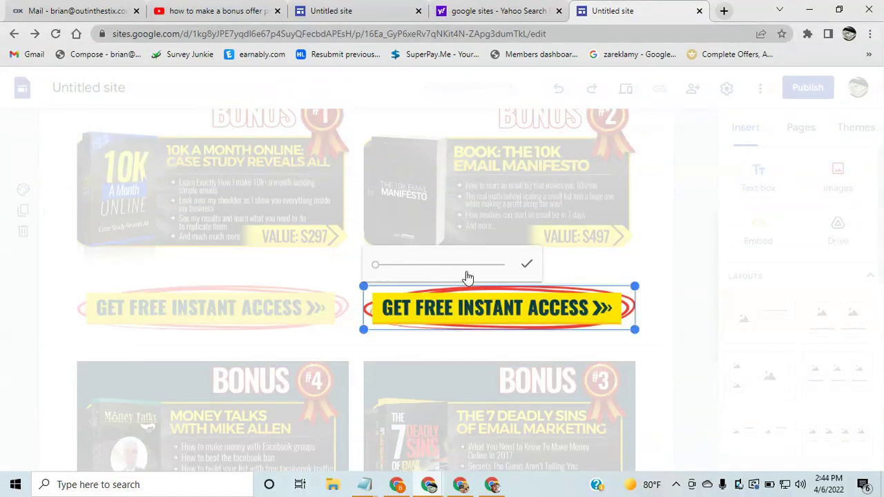
{"action": "key", "text": "Escape"}
Link the "Get Free Instant Access" image under Bonus #2 to the copied projectprofitacademy.net URL
{"action": "left_click", "coordinate": [440, 264]}
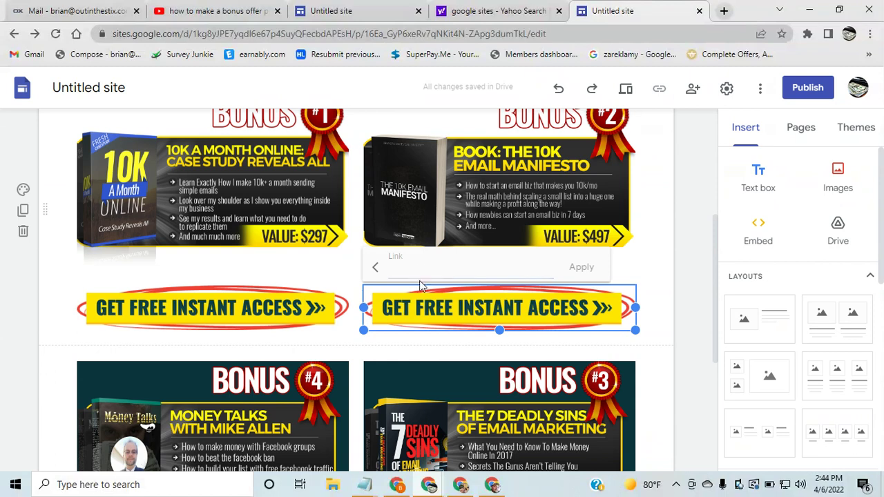
{"action": "right_click", "coordinate": [420, 269]}
{"action": "left_click", "coordinate": [452, 130]}
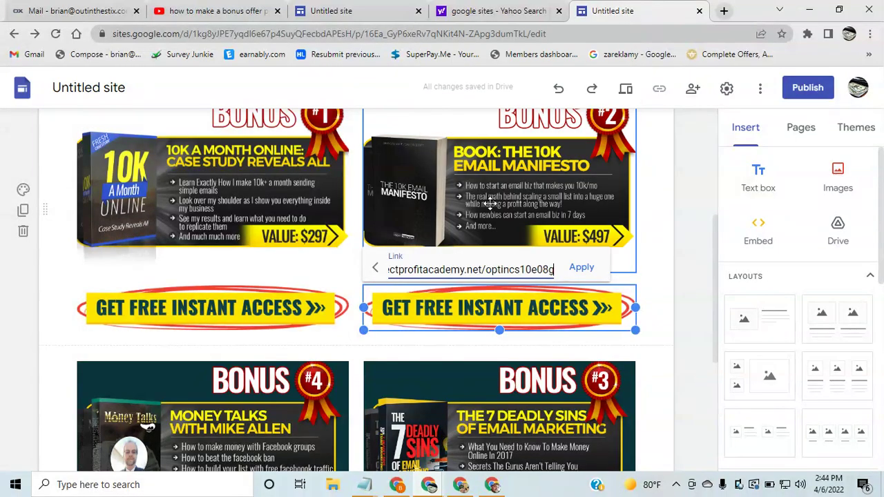
{"action": "left_click", "coordinate": [583, 268]}
Switch to Notepad and copy URL number 3, the one ending in 7-deadly-sins-of-emails-marketing, from the bonus links list
{"action": "scroll", "coordinate": [233, 361], "scroll_direction": "down", "scroll_amount": 3}
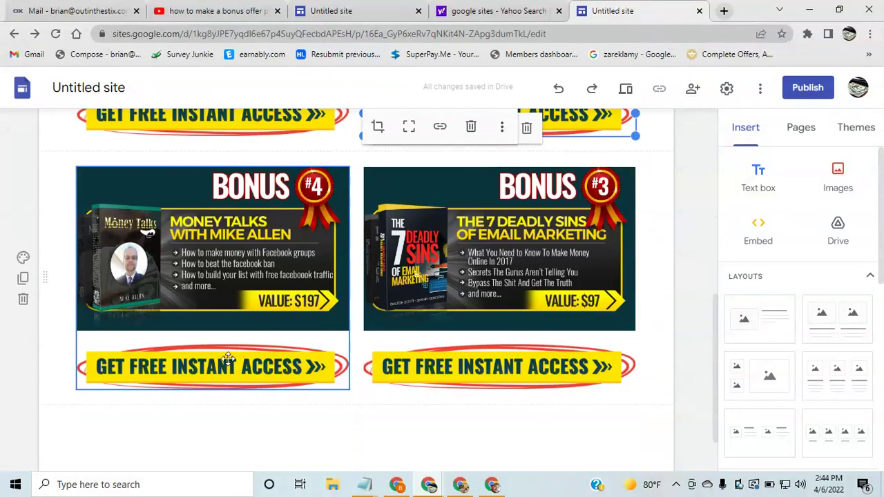
{"action": "double_click", "coordinate": [220, 373]}
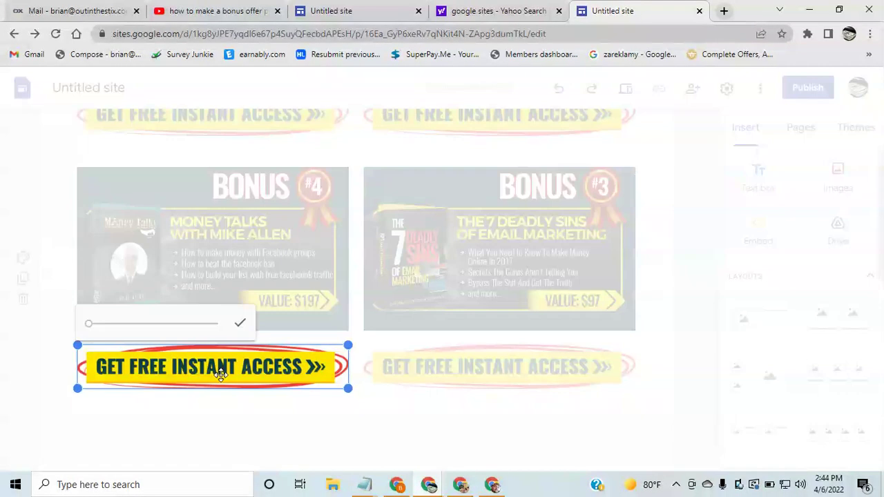
{"action": "left_click", "coordinate": [264, 297]}
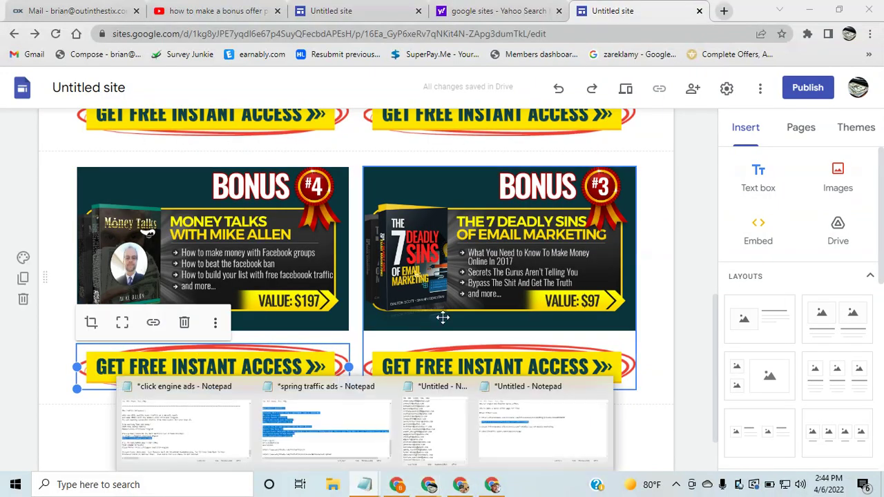
{"action": "left_click", "coordinate": [513, 451]}
{"action": "left_click_drag", "start_coordinate": [415, 189], "coordinate": [57, 193]}
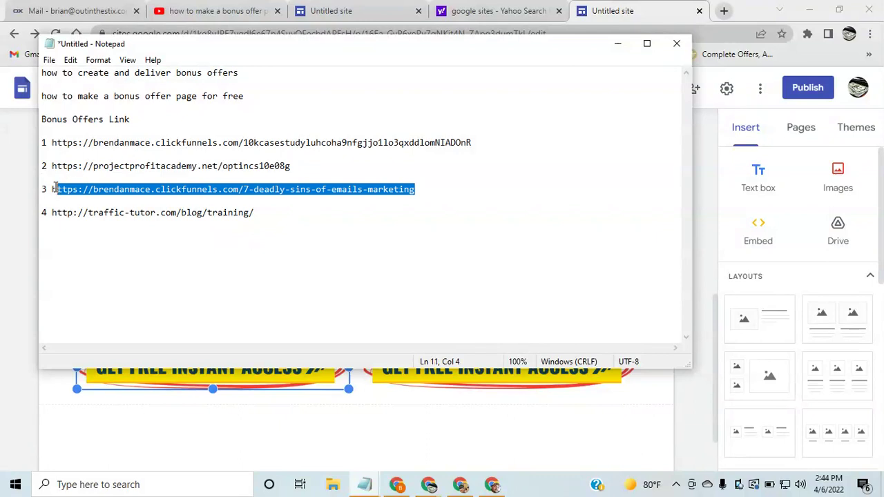
{"action": "right_click", "coordinate": [55, 189]}
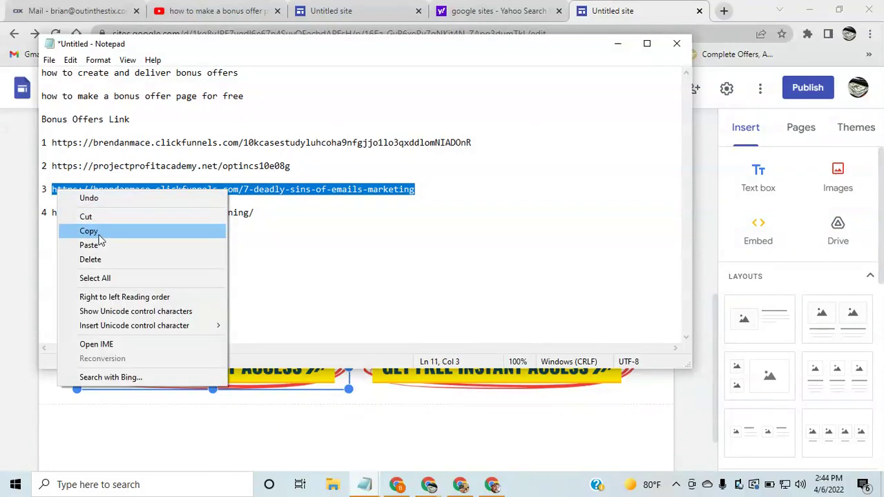
{"action": "left_click", "coordinate": [100, 235]}
Link the "Get Free Instant Access" image under Bonus #4 to the copied 7-deadly-sins-of-emails-marketing URL
{"action": "left_click", "coordinate": [196, 384]}
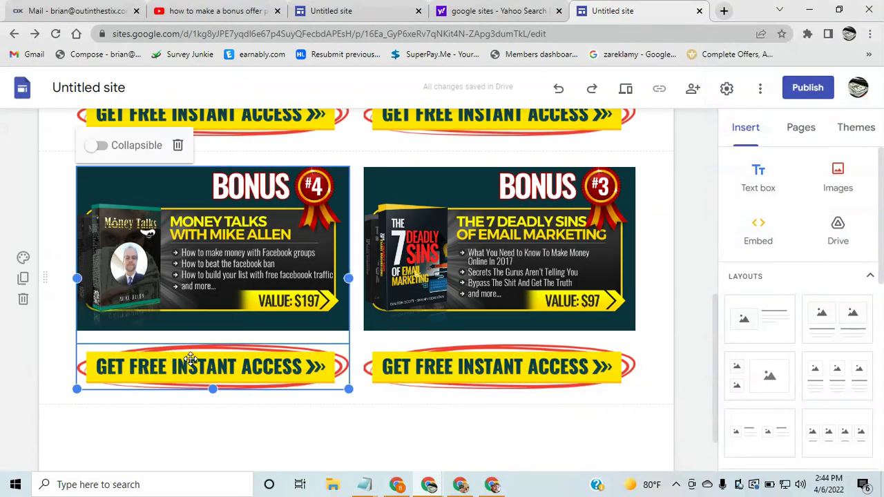
{"action": "left_click", "coordinate": [188, 364]}
{"action": "left_click", "coordinate": [155, 321]}
{"action": "right_click", "coordinate": [161, 321]}
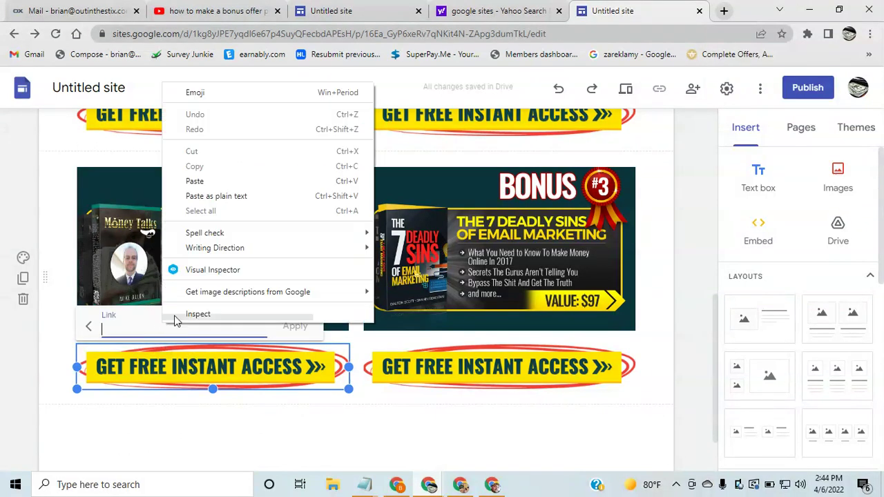
{"action": "left_click", "coordinate": [194, 181]}
{"action": "left_click", "coordinate": [301, 325]}
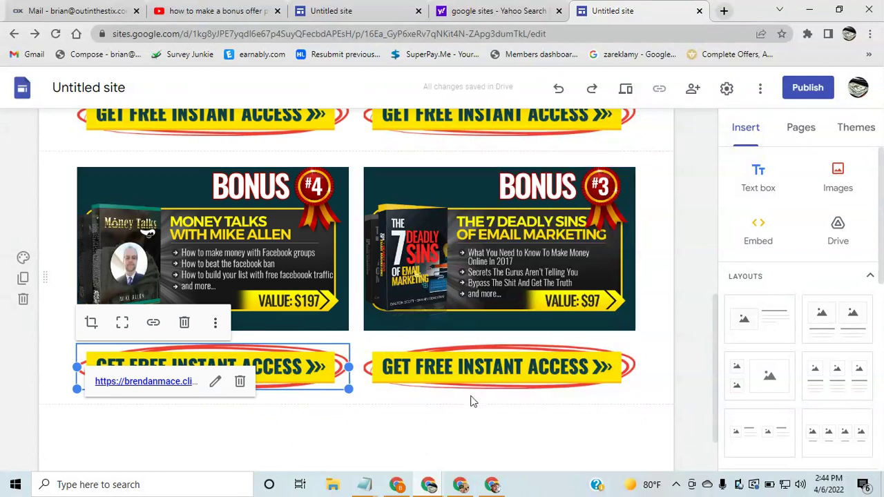
{"action": "left_click", "coordinate": [366, 483]}
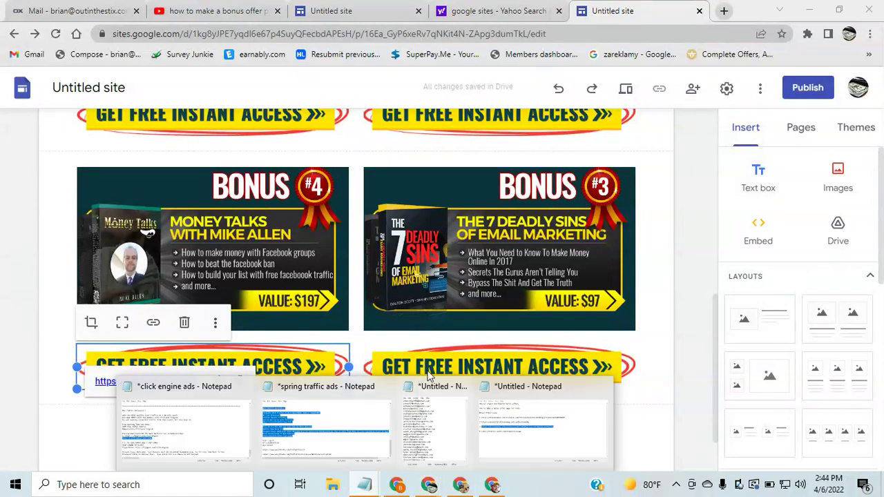
{"action": "left_click", "coordinate": [525, 445]}
{"action": "left_click_drag", "start_coordinate": [255, 212], "coordinate": [52, 212]}
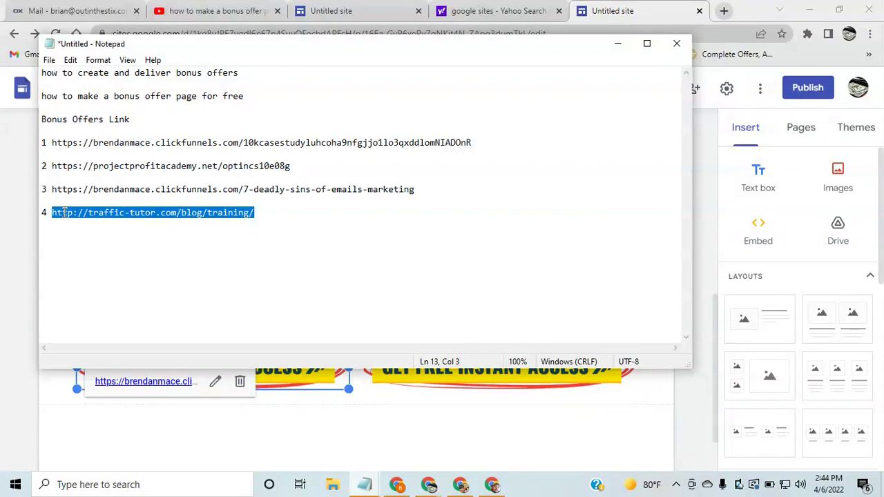
{"action": "right_click", "coordinate": [63, 214]}
{"action": "left_click", "coordinate": [111, 261]}
{"action": "left_click", "coordinate": [268, 434]}
{"action": "left_click", "coordinate": [466, 359]}
{"action": "left_click", "coordinate": [466, 359]}
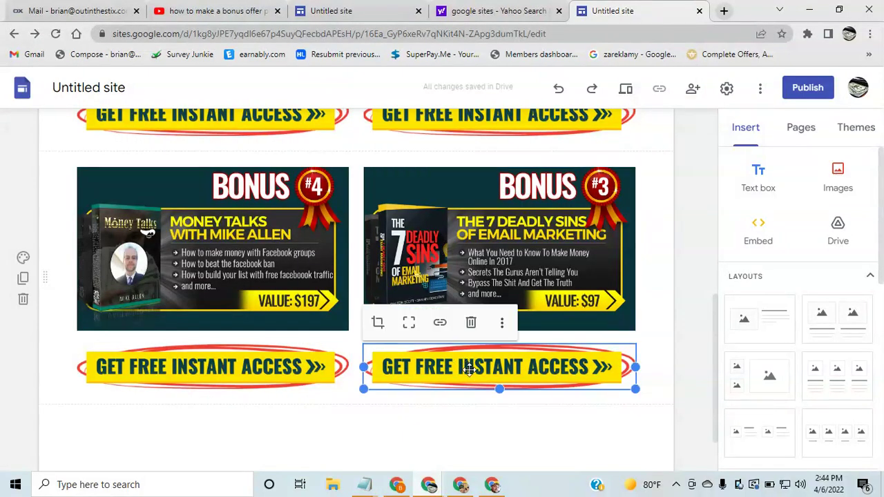
{"action": "key", "text": "ctrl+k"}
{"action": "right_click", "coordinate": [434, 328]}
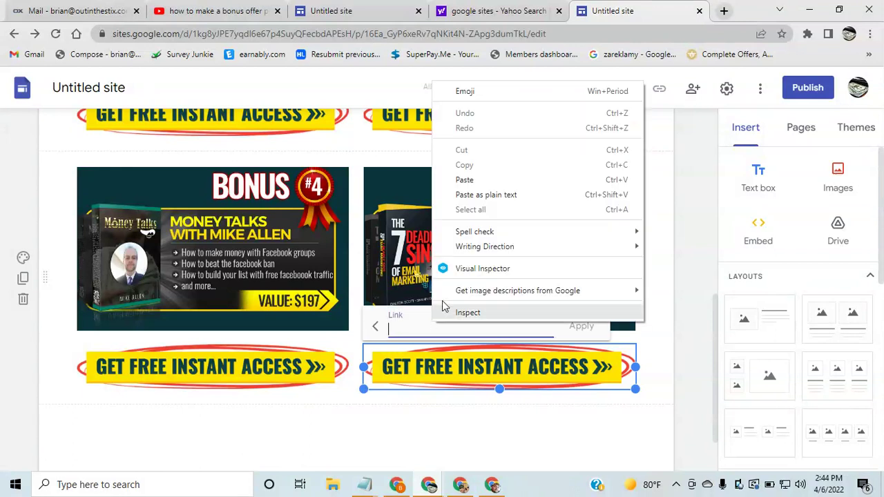
{"action": "left_click", "coordinate": [473, 179]}
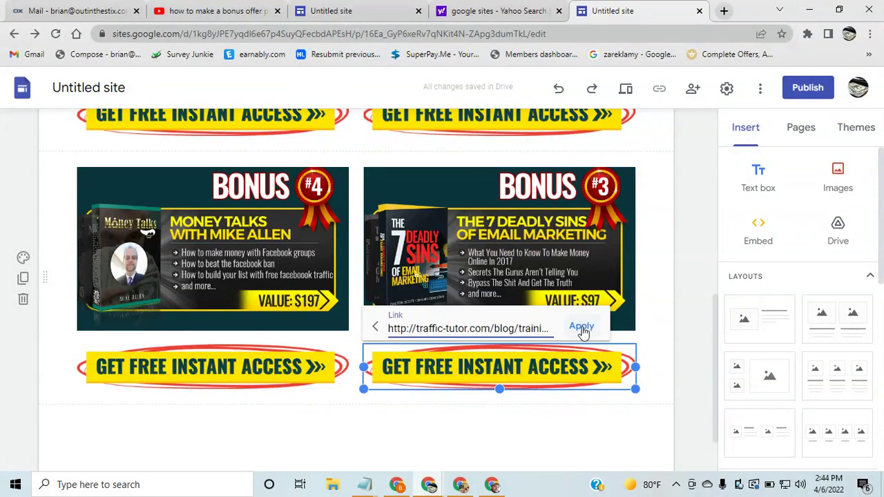
{"action": "left_click", "coordinate": [582, 332]}
{"action": "left_click", "coordinate": [518, 426]}
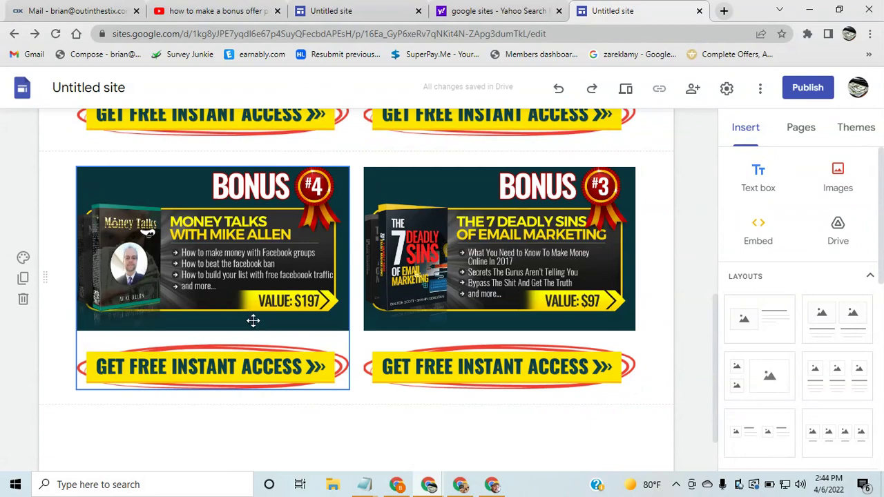
Review the finished bonus page and preview it in the desktop, tablet and phone layouts, closing the preview at the end
{"action": "scroll", "coordinate": [253, 320], "scroll_direction": "up", "scroll_amount": 5}
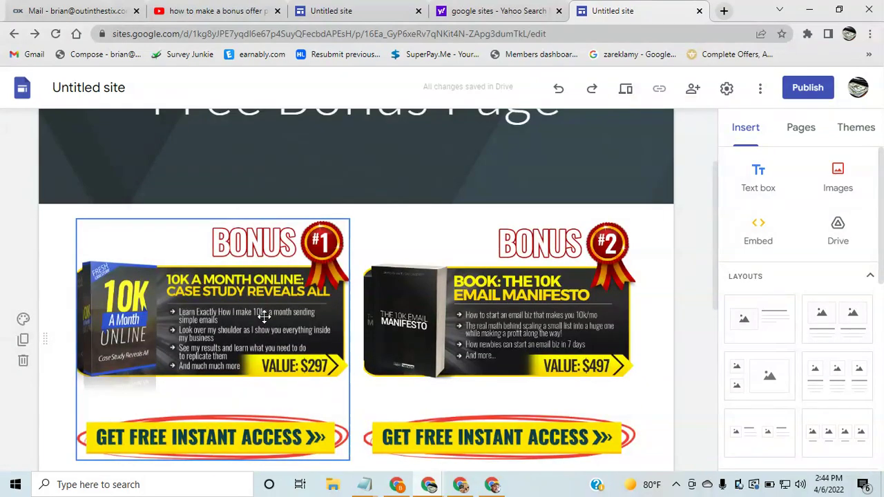
{"action": "scroll", "coordinate": [265, 315], "scroll_direction": "up", "scroll_amount": 2}
{"action": "scroll", "coordinate": [297, 314], "scroll_direction": "down", "scroll_amount": 2}
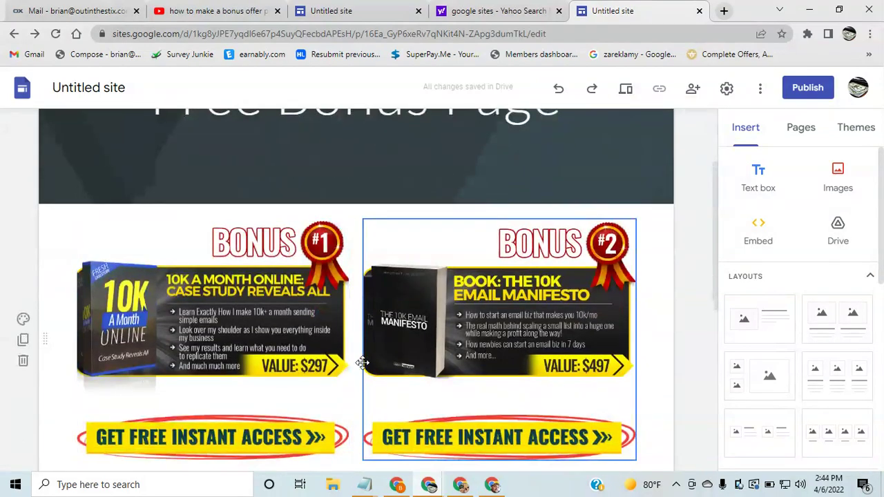
{"action": "scroll", "coordinate": [310, 329], "scroll_direction": "down", "scroll_amount": 6}
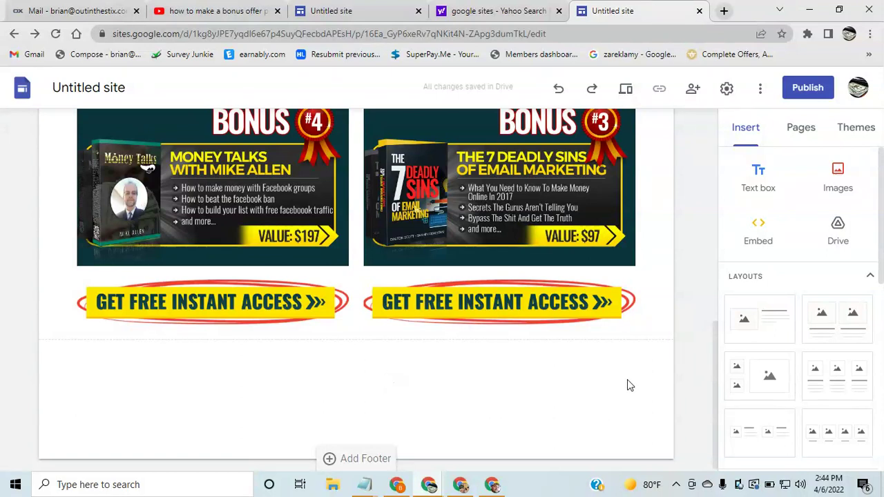
{"action": "scroll", "coordinate": [614, 411], "scroll_direction": "up", "scroll_amount": 9}
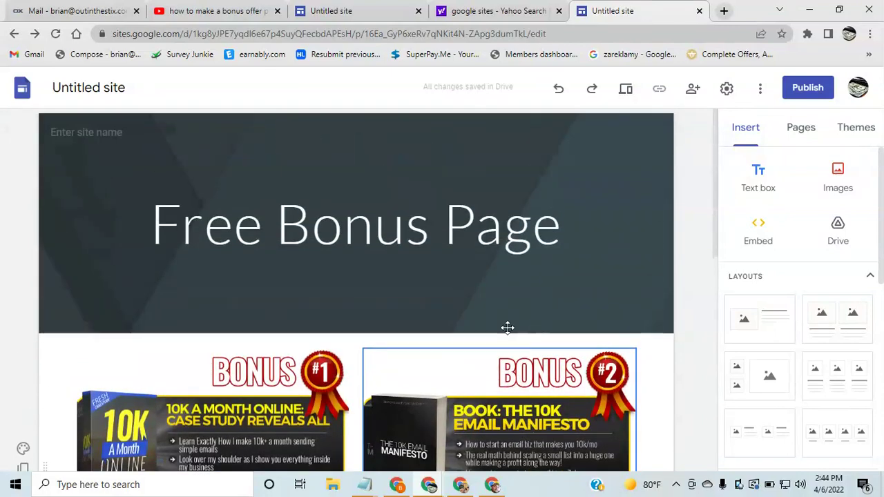
{"action": "left_click", "coordinate": [626, 89]}
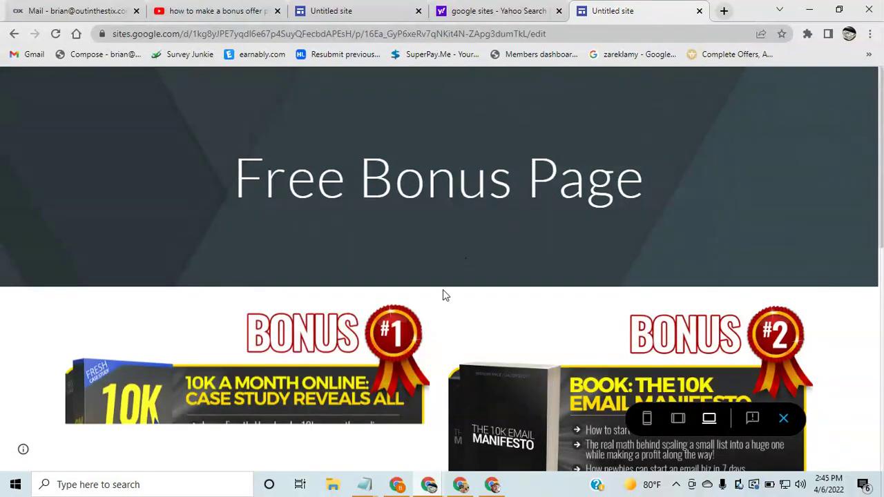
{"action": "scroll", "coordinate": [495, 282], "scroll_direction": "down", "scroll_amount": 5}
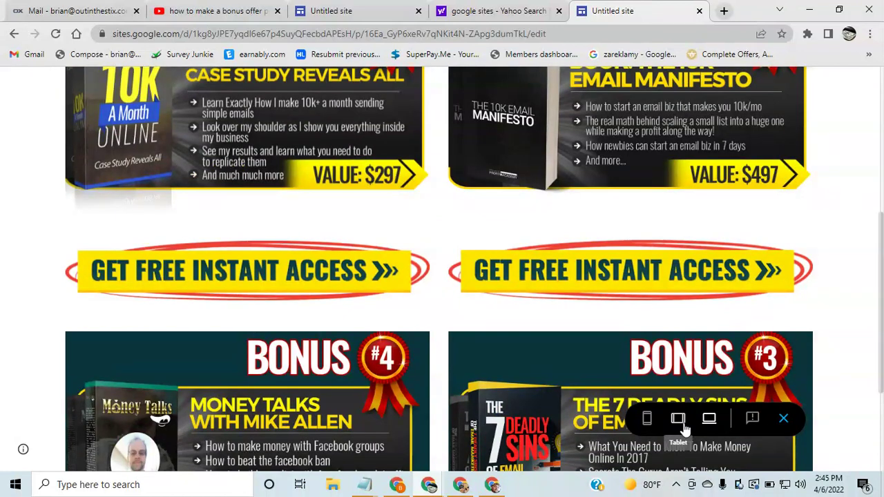
{"action": "left_click", "coordinate": [678, 428]}
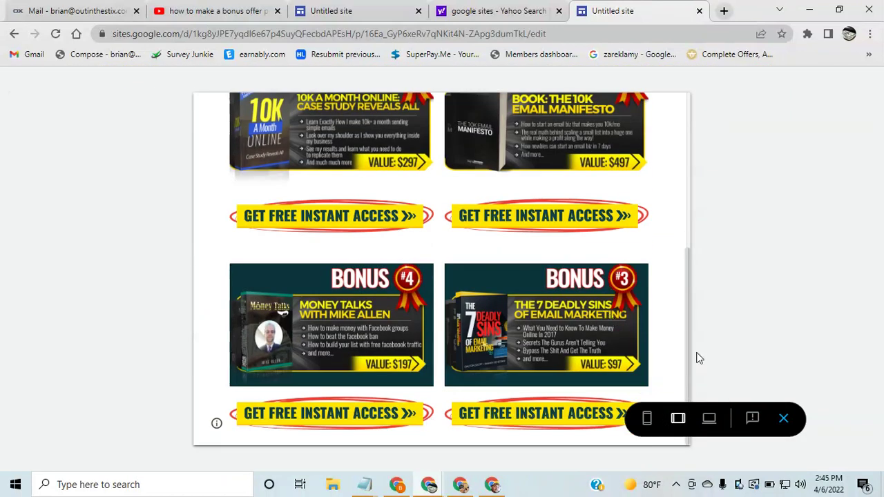
{"action": "left_click", "coordinate": [647, 419]}
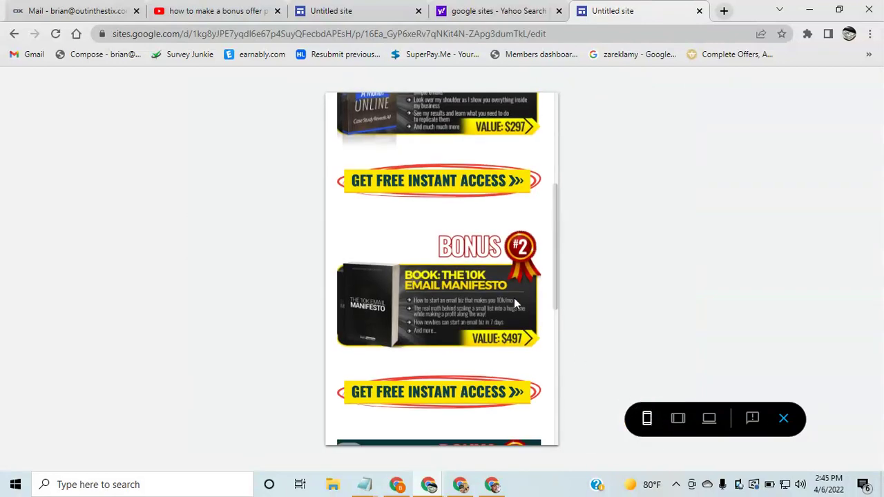
{"action": "scroll", "coordinate": [509, 295], "scroll_direction": "down", "scroll_amount": 10}
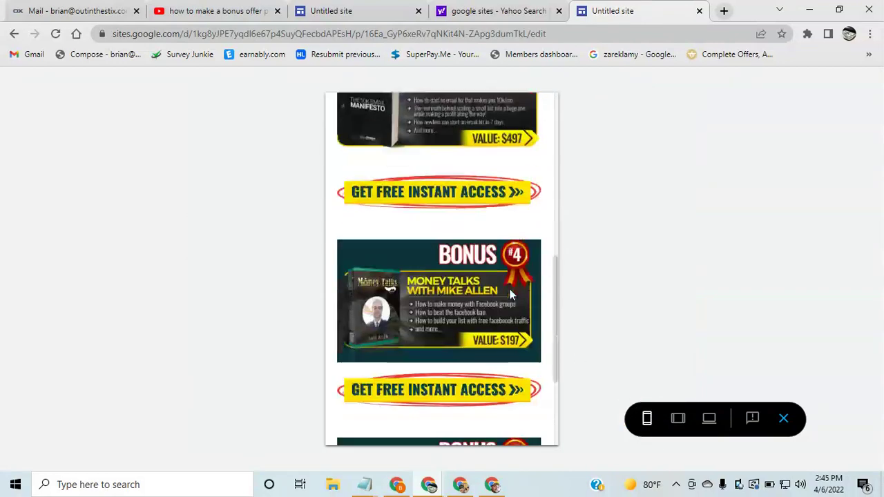
{"action": "left_click", "coordinate": [783, 419]}
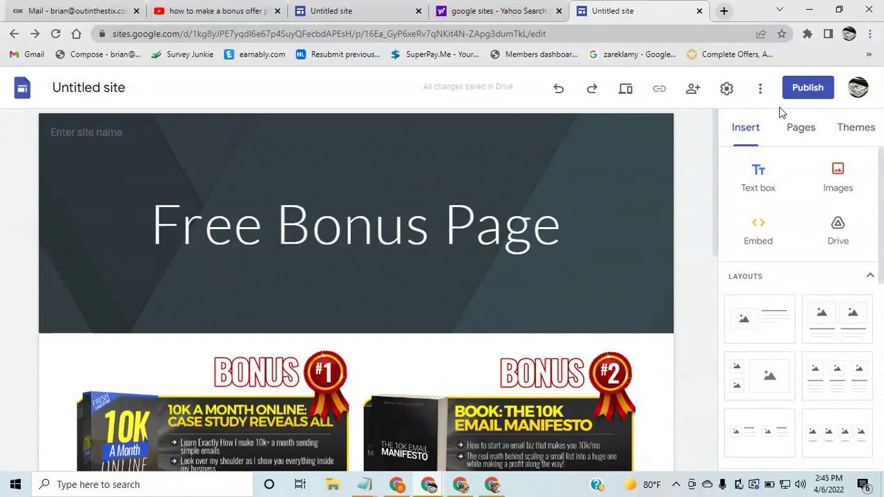
Start publishing the site and set its web address to bonus-offer1234
{"action": "left_click", "coordinate": [801, 90]}
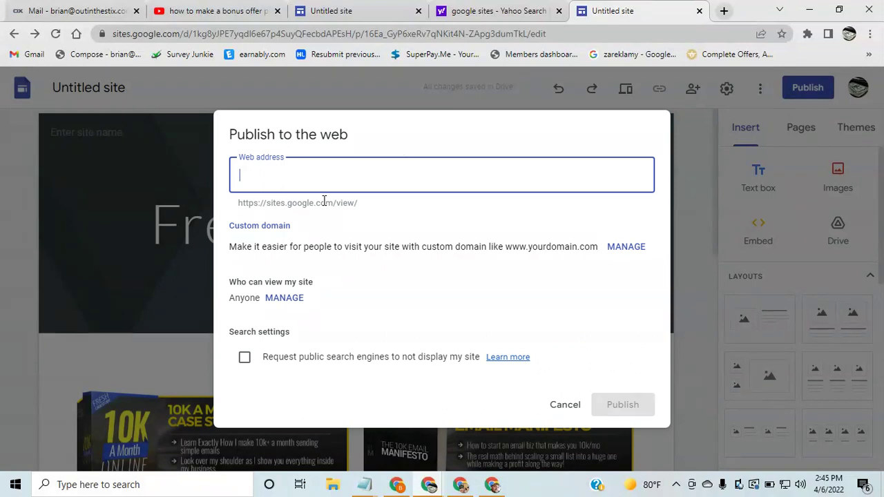
{"action": "type", "text": "bo"}
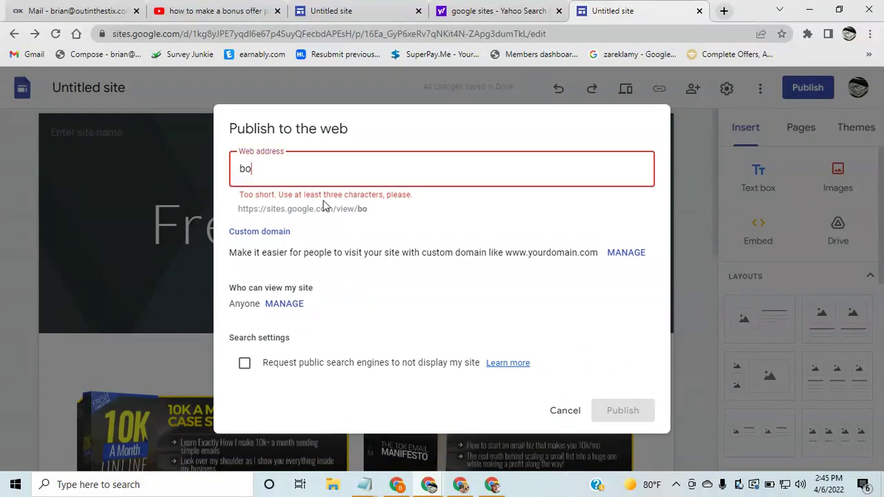
{"action": "type", "text": "nus-"}
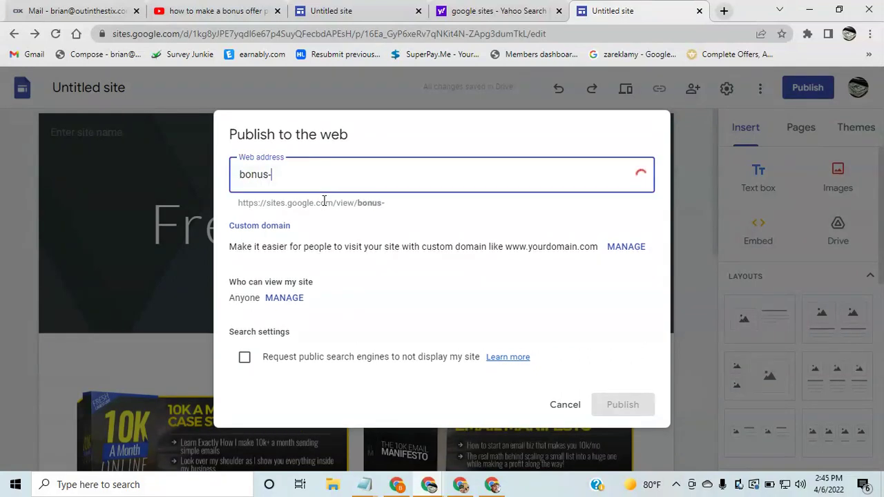
{"action": "type", "text": "-"}
{"action": "key", "text": "BackSpace"}
{"action": "key", "text": "BackSpace"}
{"action": "key", "text": "BackSpace"}
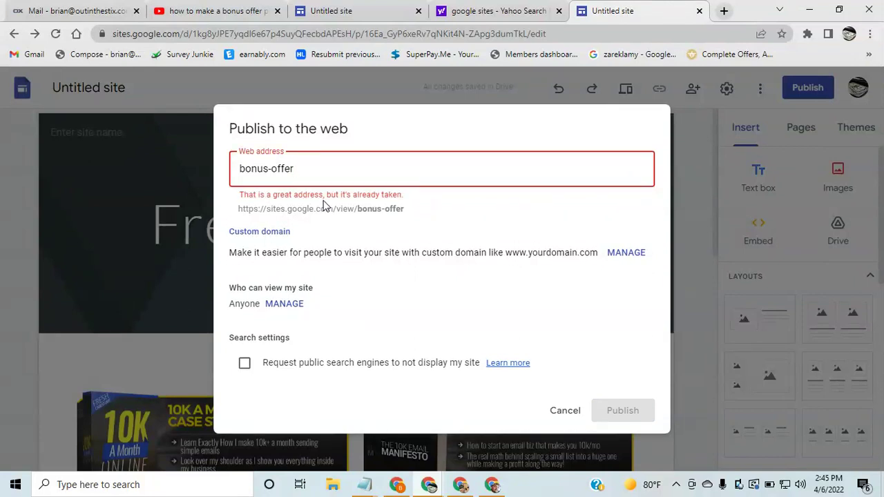
{"action": "type", "text": "1"}
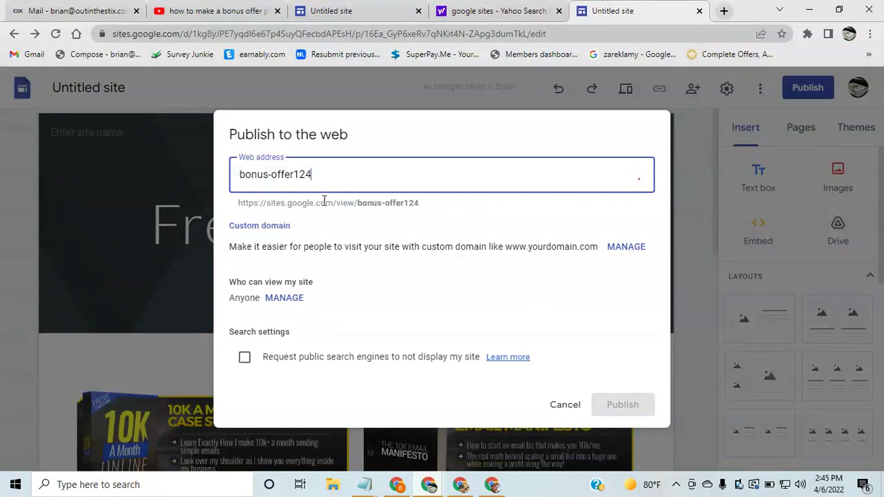
{"action": "type", "text": "234"}
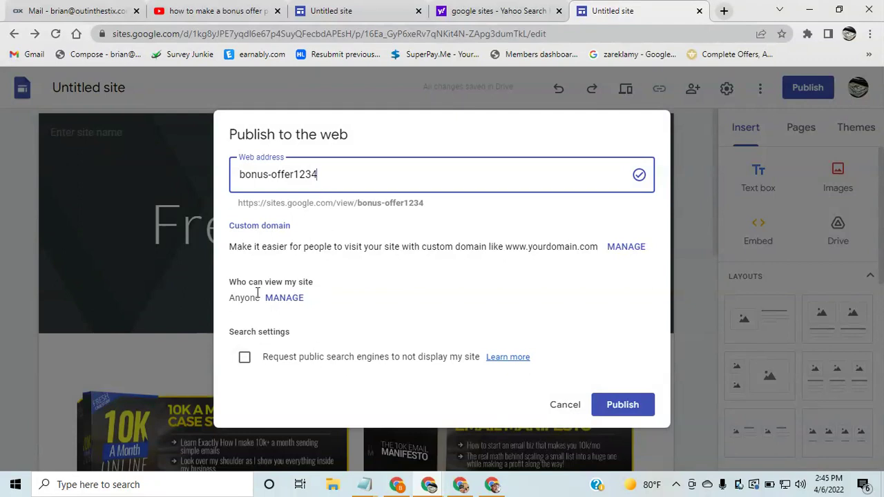
Check who can view the site in its sharing settings and publish it to the web
{"action": "left_click", "coordinate": [285, 299]}
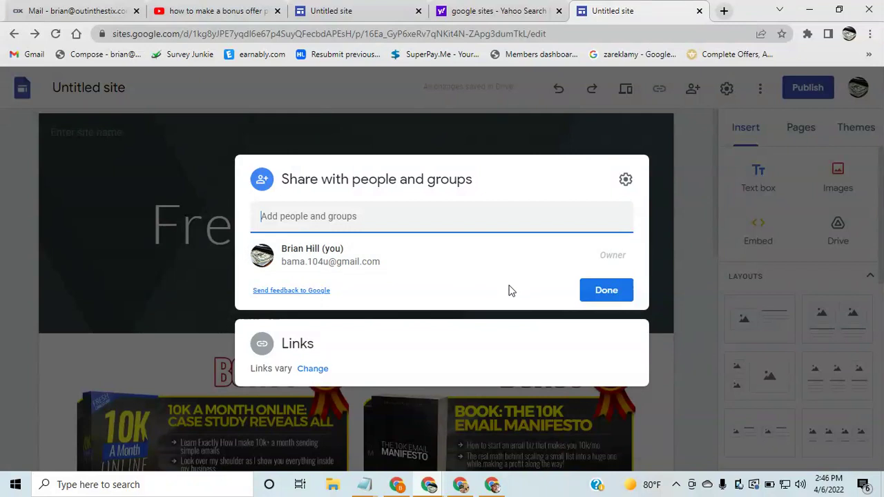
{"action": "left_click", "coordinate": [608, 292]}
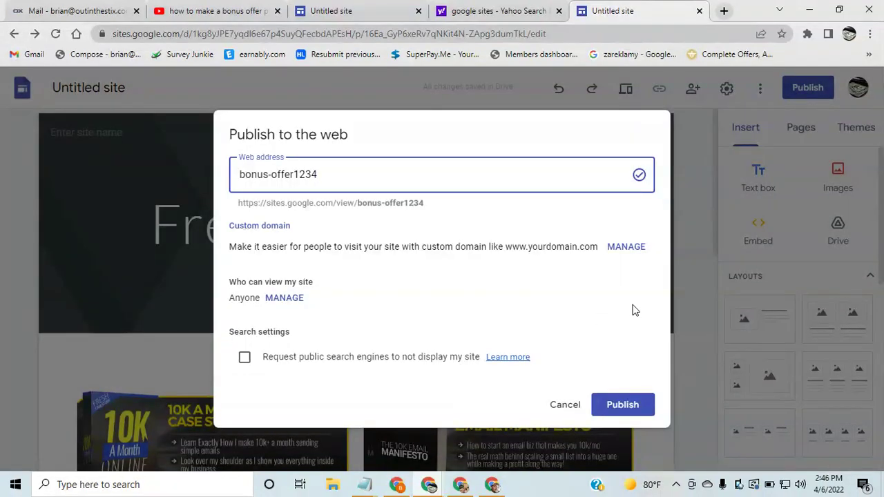
{"action": "left_click", "coordinate": [634, 410]}
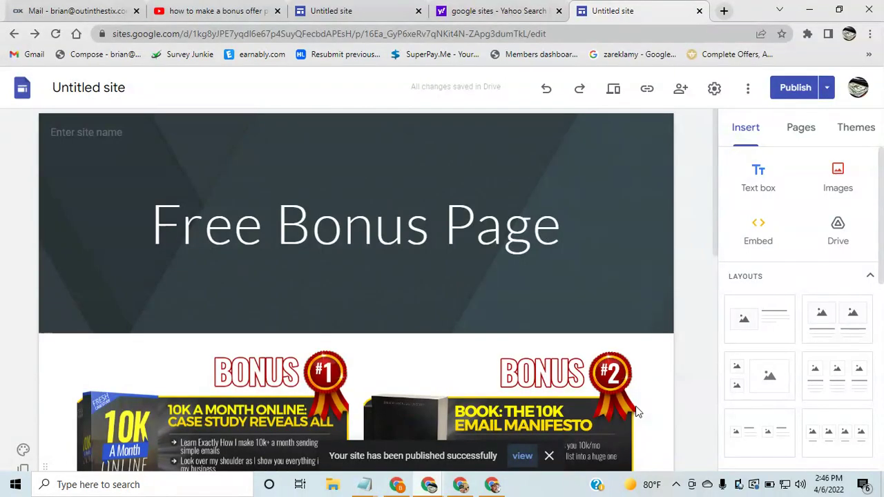
Copy the published site link of the bonus page
{"action": "left_click", "coordinate": [649, 90]}
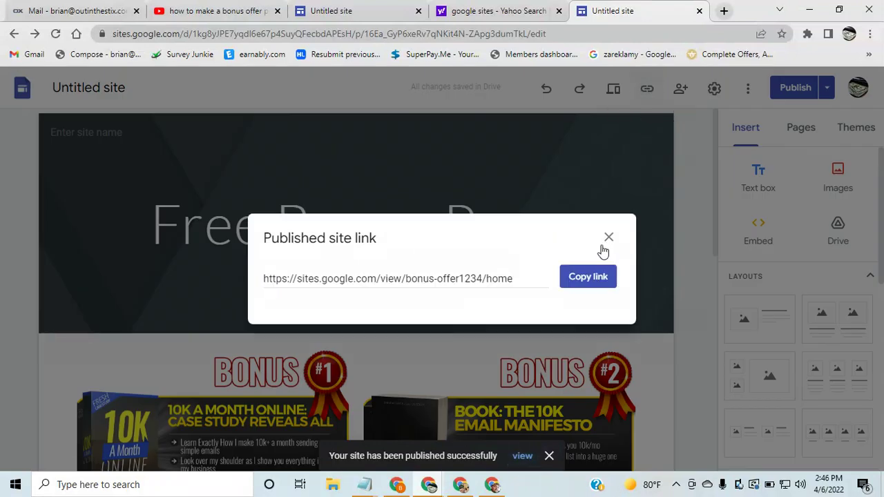
{"action": "right_click", "coordinate": [604, 277]}
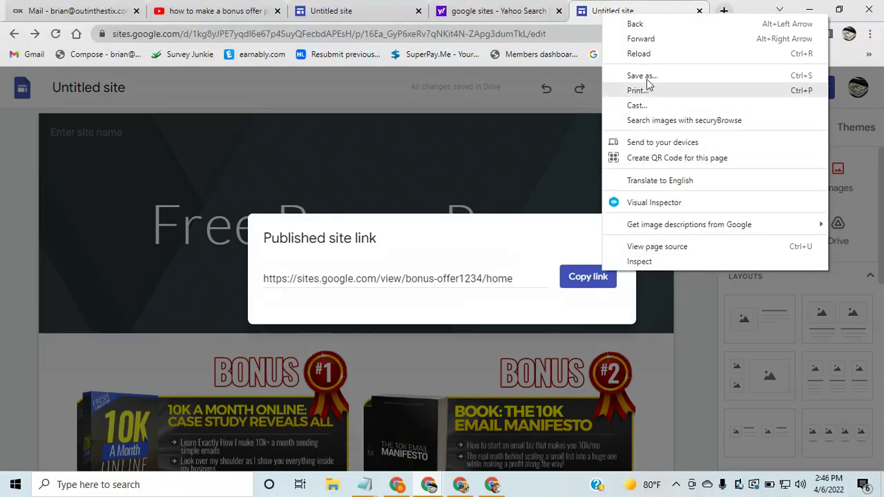
{"action": "left_click", "coordinate": [591, 276]}
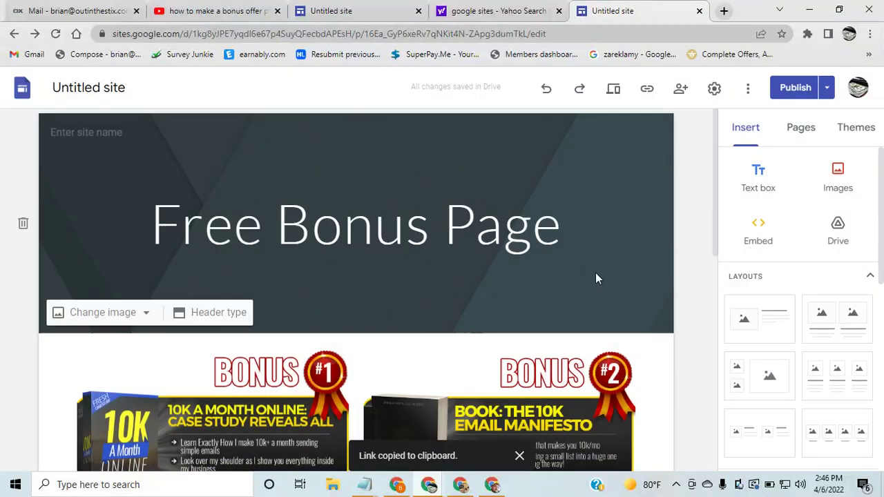
Load the copied bonus page link in a new Incognito window
{"action": "left_click", "coordinate": [869, 35]}
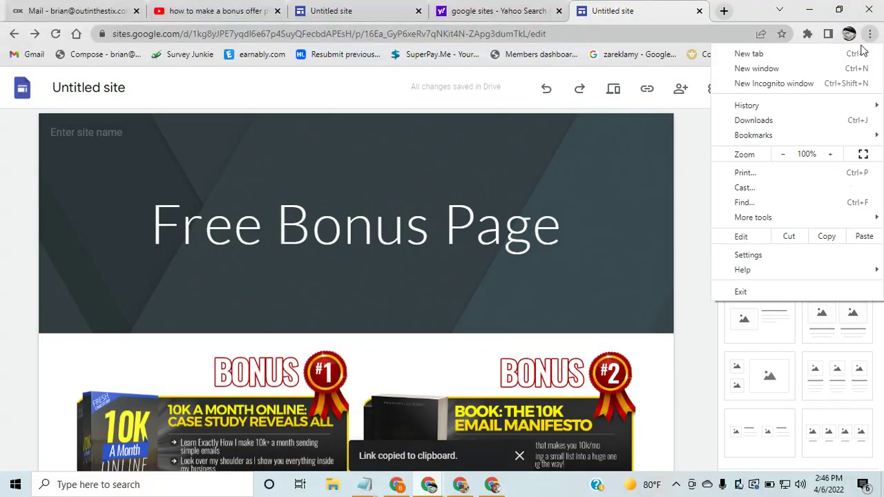
{"action": "left_click", "coordinate": [810, 84]}
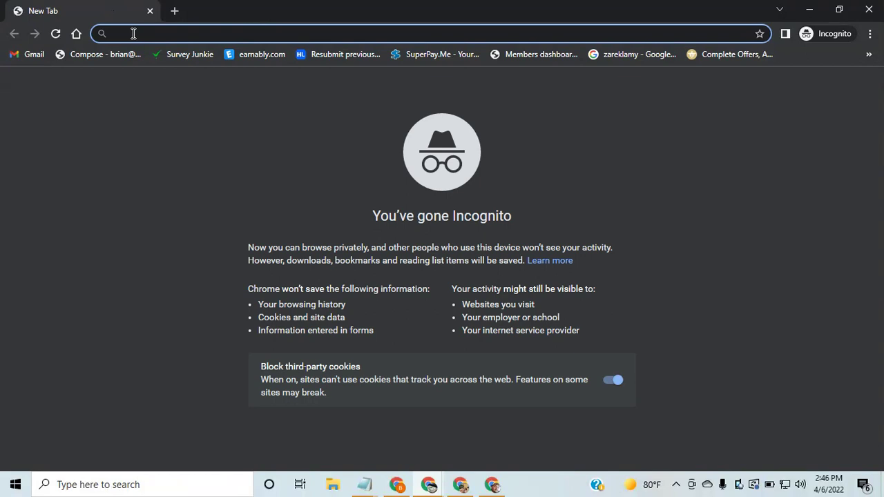
{"action": "right_click", "coordinate": [133, 33]}
{"action": "left_click", "coordinate": [217, 136]}
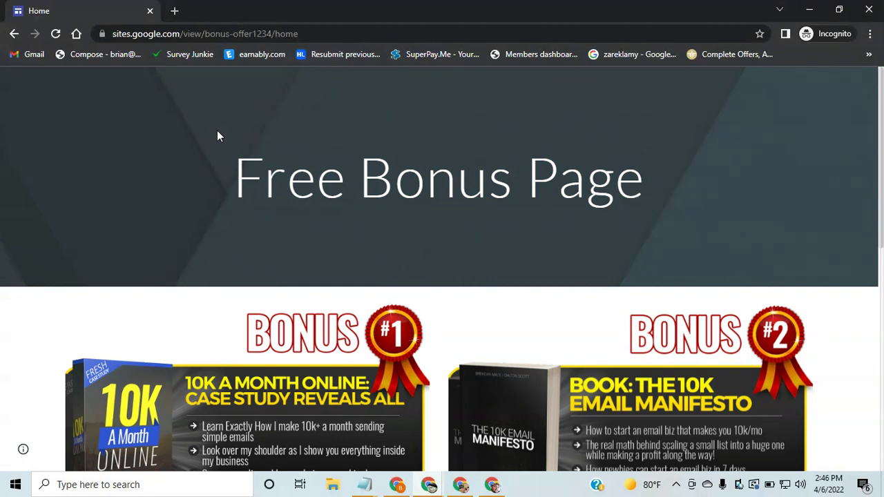
Test the "Get Free Instant Access" button under Bonus #1, look over its landing page, and close the Incognito window
{"action": "scroll", "coordinate": [435, 205], "scroll_direction": "down", "scroll_amount": 5}
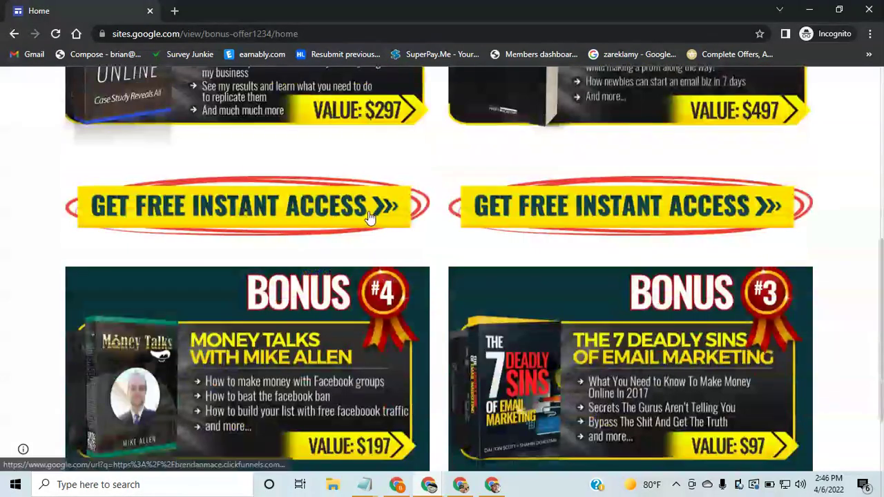
{"action": "left_click", "coordinate": [274, 219]}
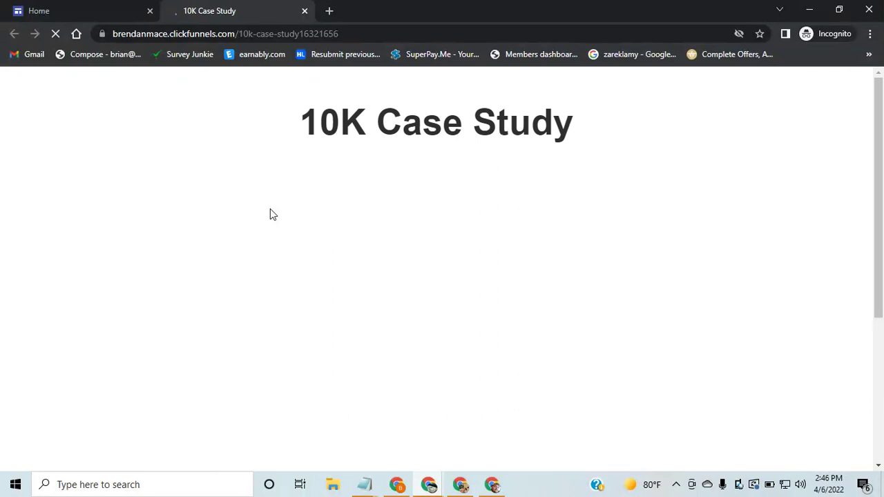
{"action": "scroll", "coordinate": [397, 301], "scroll_direction": "down", "scroll_amount": 3}
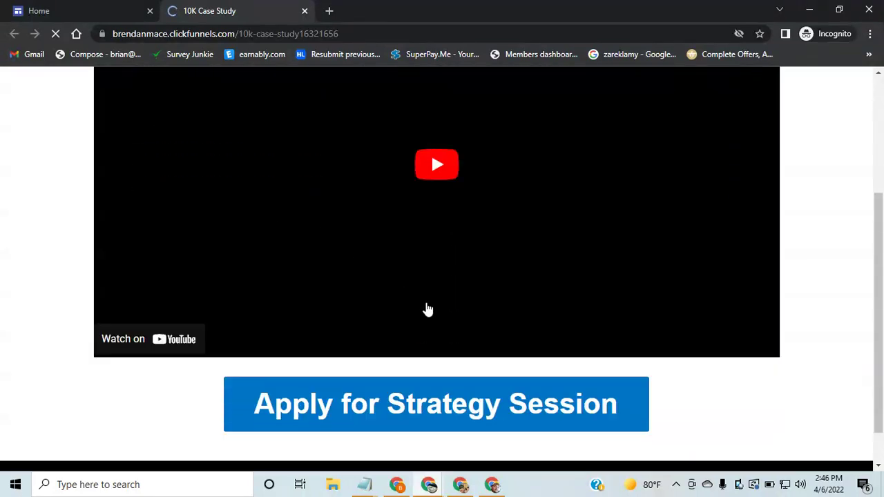
{"action": "scroll", "coordinate": [430, 310], "scroll_direction": "up", "scroll_amount": 3}
{"action": "scroll", "coordinate": [464, 348], "scroll_direction": "down", "scroll_amount": 3}
{"action": "scroll", "coordinate": [464, 349], "scroll_direction": "up", "scroll_amount": 4}
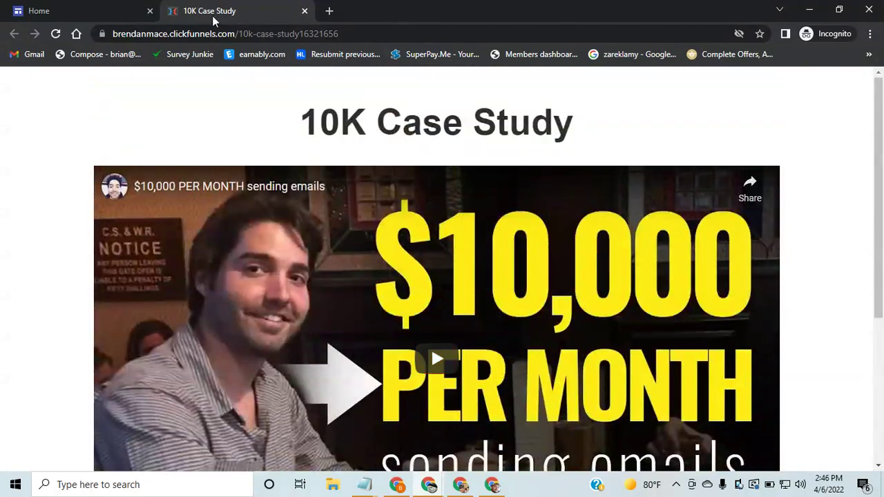
{"action": "left_click", "coordinate": [305, 10]}
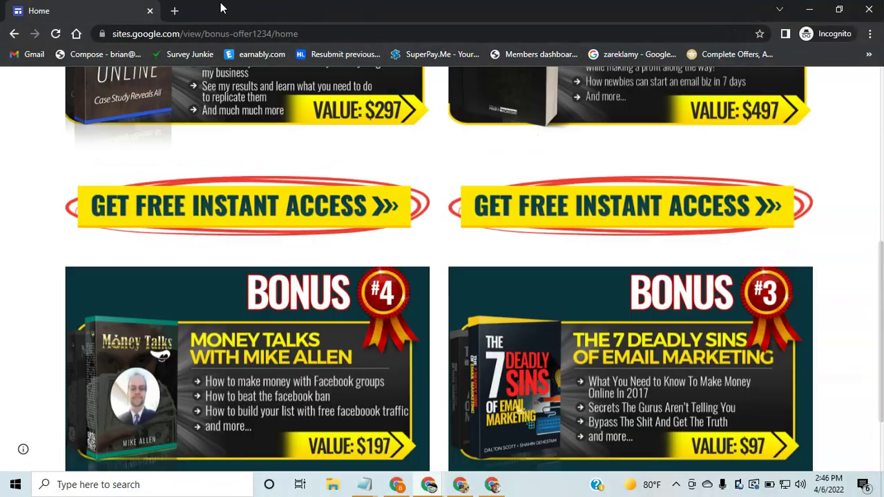
{"action": "left_click", "coordinate": [869, 10]}
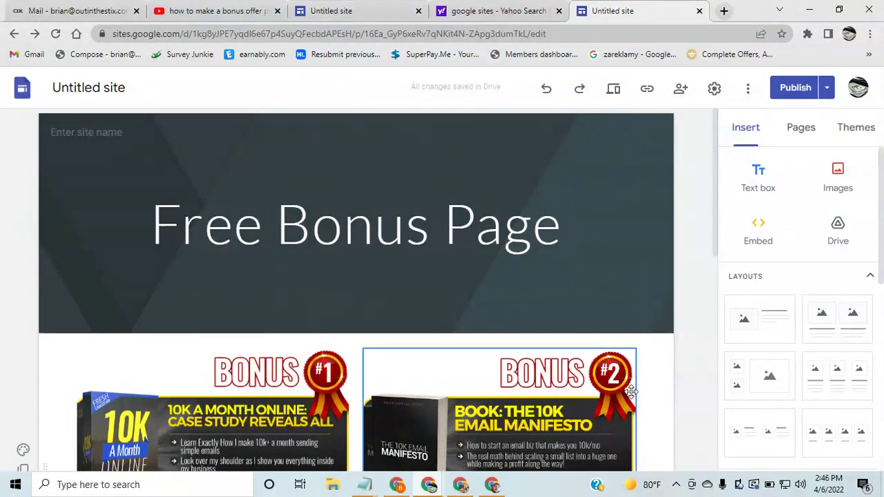
Switch to the Chrome window with the Google Docs document and open the bookmarked HitsConnect site in a new tab
{"action": "left_click", "coordinate": [462, 487]}
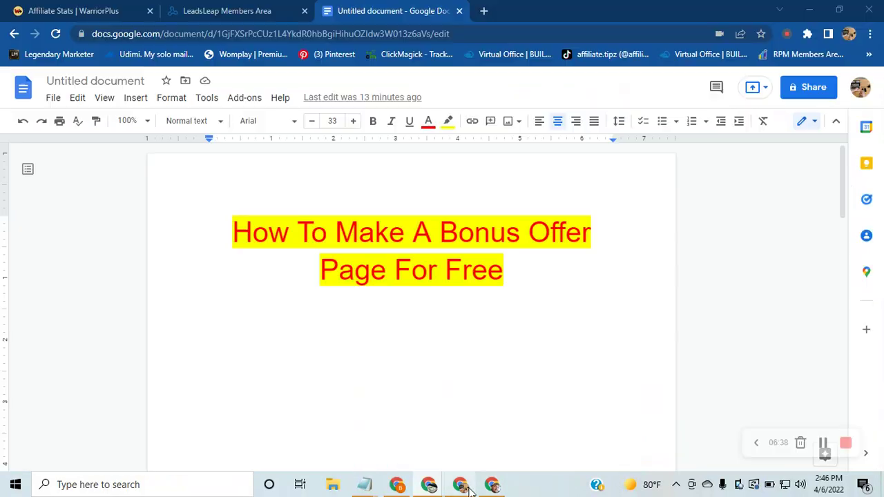
{"action": "left_click", "coordinate": [482, 11]}
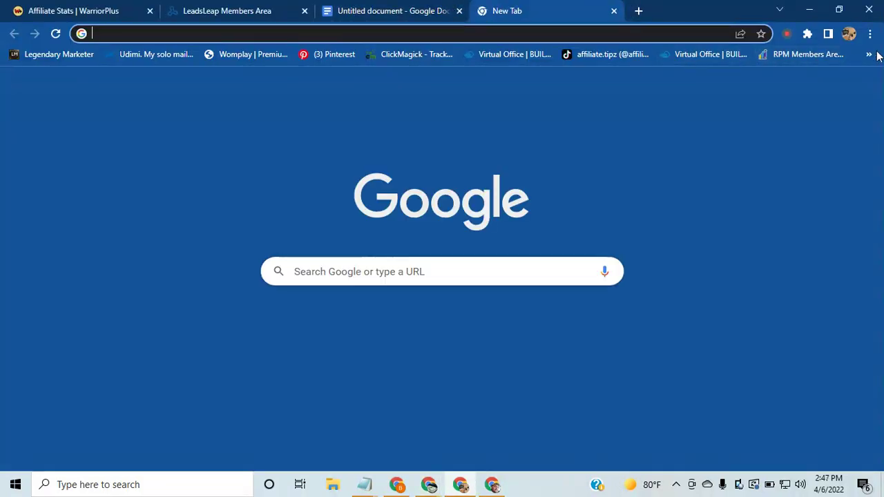
{"action": "left_click", "coordinate": [868, 54]}
{"action": "scroll", "coordinate": [759, 228], "scroll_direction": "down", "scroll_amount": 5}
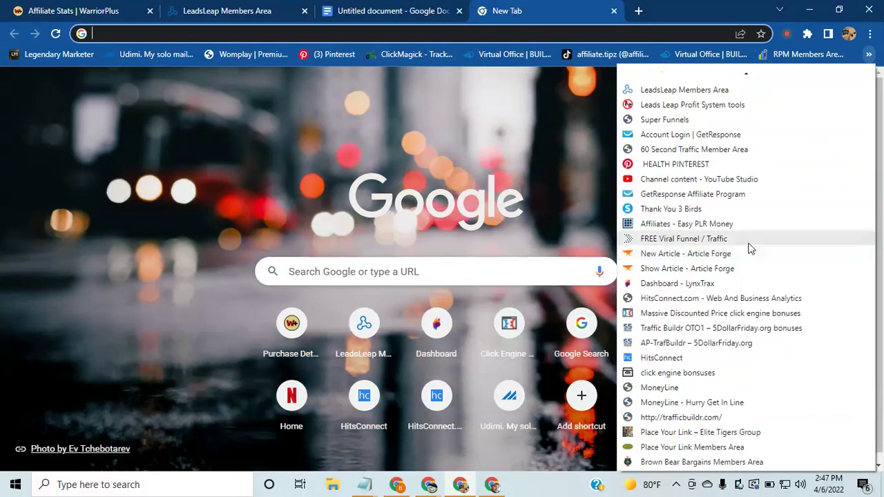
{"action": "left_click", "coordinate": [675, 358]}
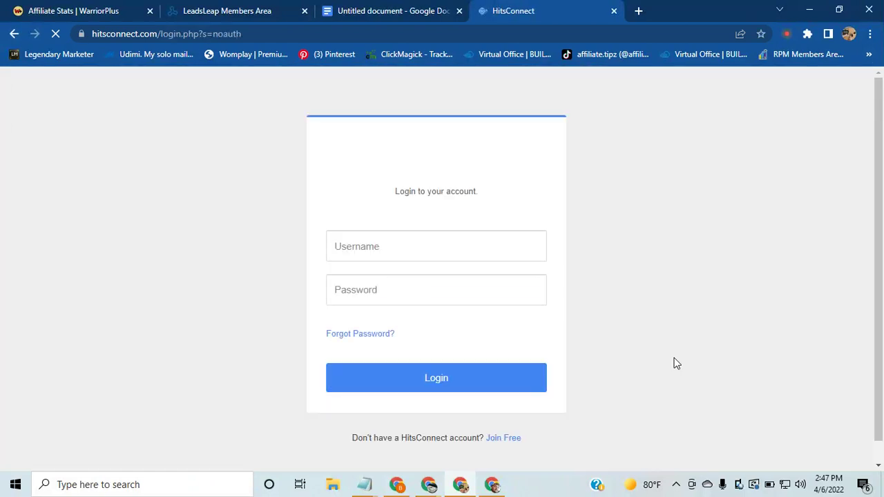
Open the bookmarked LynxTrax dashboard in a new tab and log in with the saved credentials
{"action": "left_click", "coordinate": [638, 11]}
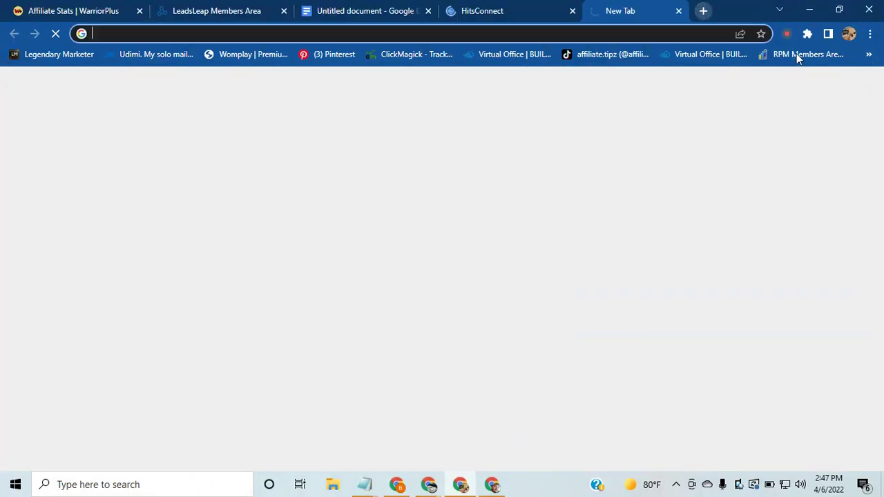
{"action": "left_click", "coordinate": [869, 54]}
{"action": "scroll", "coordinate": [779, 293], "scroll_direction": "down", "scroll_amount": 10}
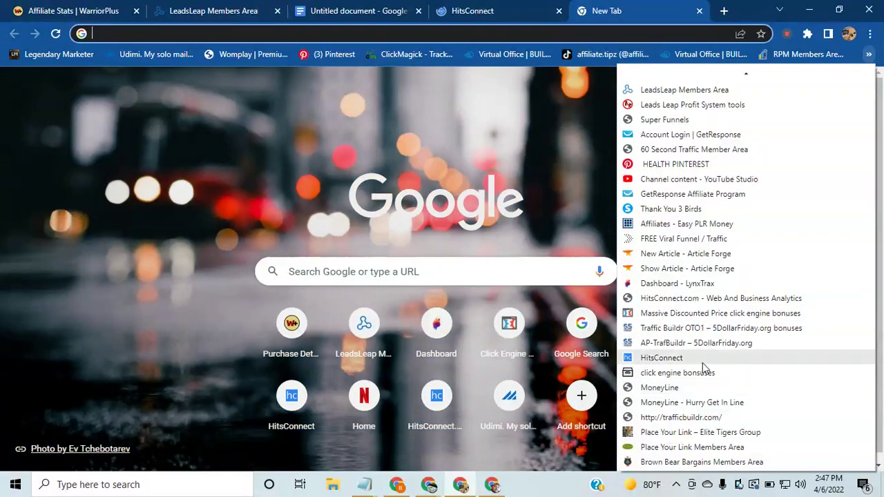
{"action": "left_click", "coordinate": [664, 283]}
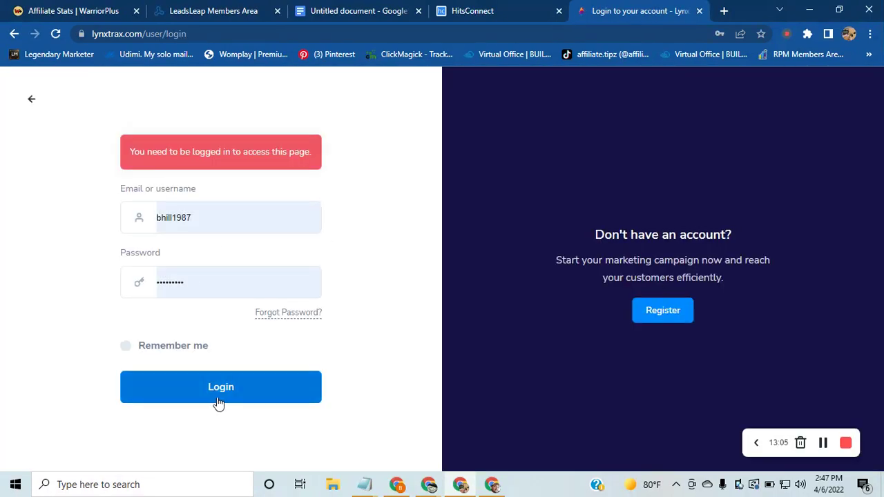
{"action": "left_click", "coordinate": [217, 394]}
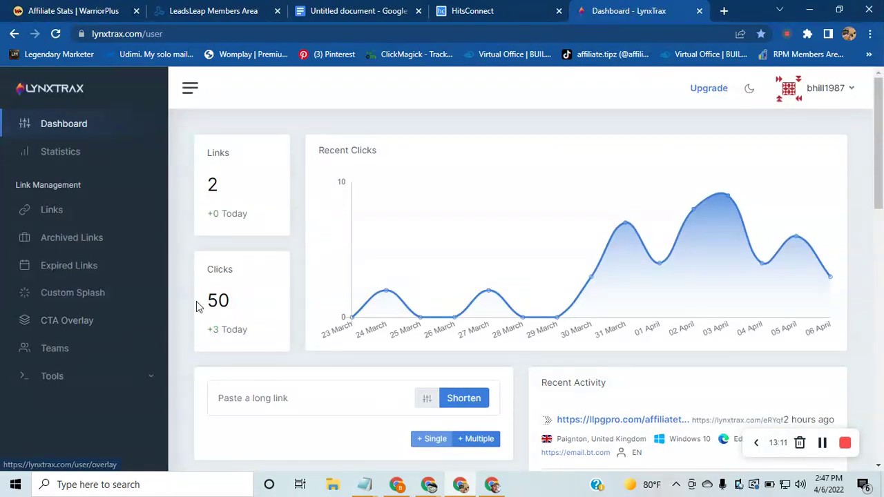
Paste the copied Google Sites bonus page link into the LynxTrax link shortener's long link field
{"action": "scroll", "coordinate": [292, 325], "scroll_direction": "down", "scroll_amount": 3}
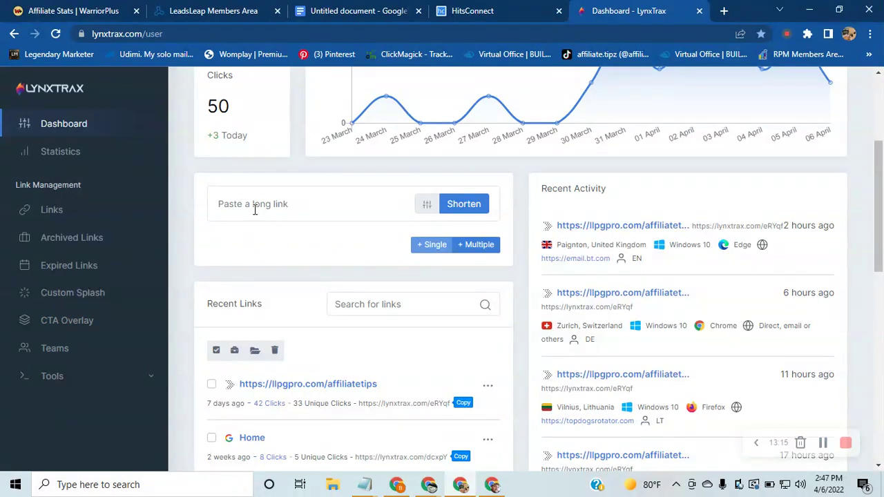
{"action": "right_click", "coordinate": [254, 210]}
{"action": "left_click", "coordinate": [284, 312]}
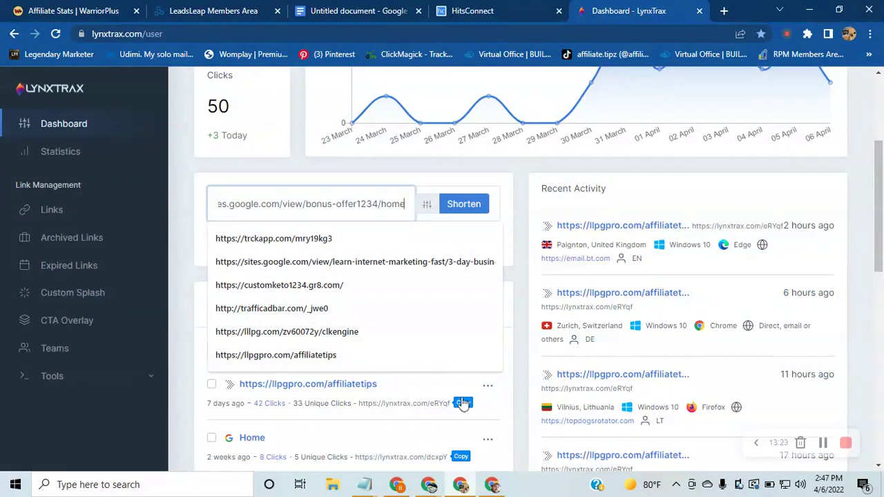
{"action": "left_click", "coordinate": [523, 194]}
Copy the short link of the "Home" entry in Recent Links
{"action": "scroll", "coordinate": [403, 321], "scroll_direction": "down", "scroll_amount": 2}
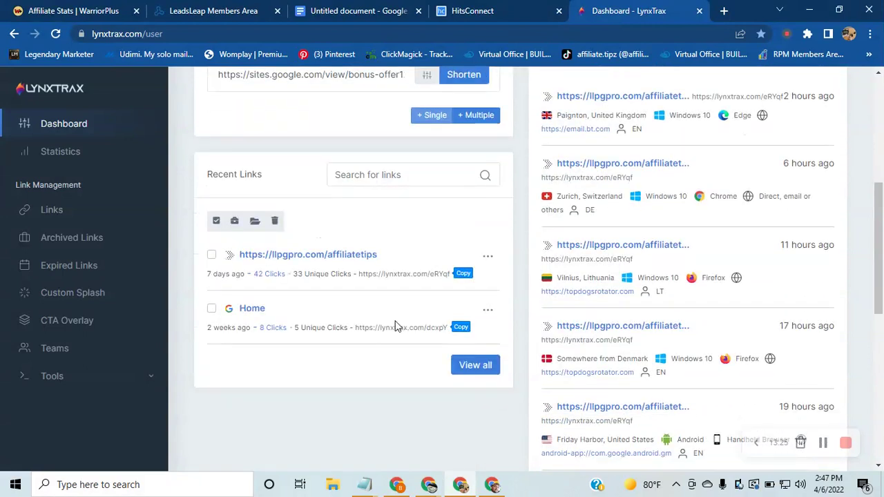
{"action": "left_click", "coordinate": [464, 329]}
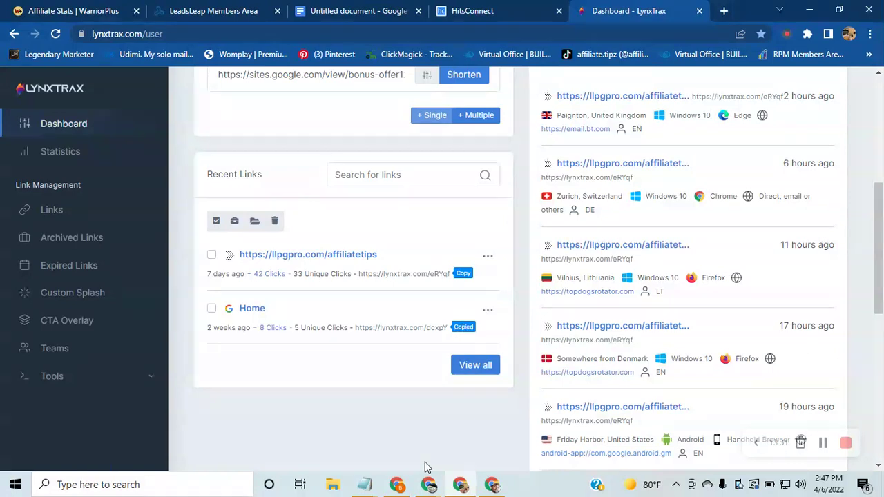
{"action": "mouse_move", "coordinate": [494, 487]}
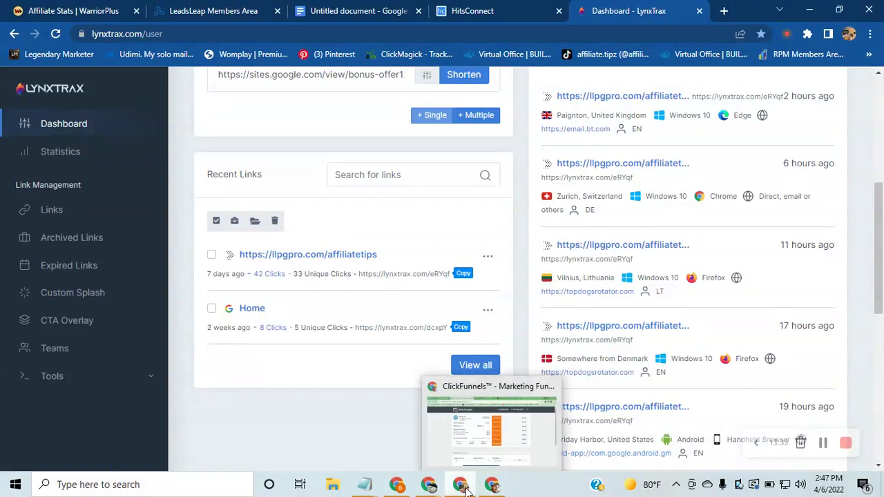
{"action": "mouse_move", "coordinate": [464, 489]}
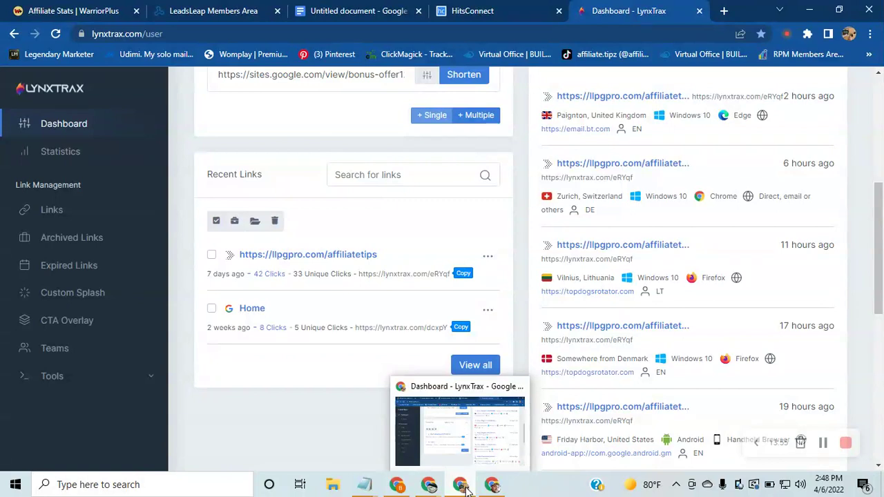
{"action": "left_click", "coordinate": [463, 487]}
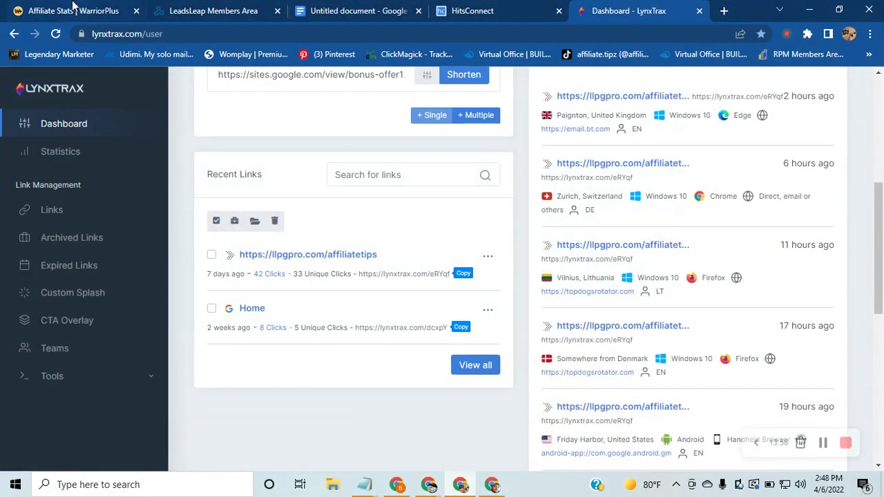
Switch to the WarriorPlus tab, open the affiliate offers, and show all requested offers
{"action": "key", "text": "ctrl+1"}
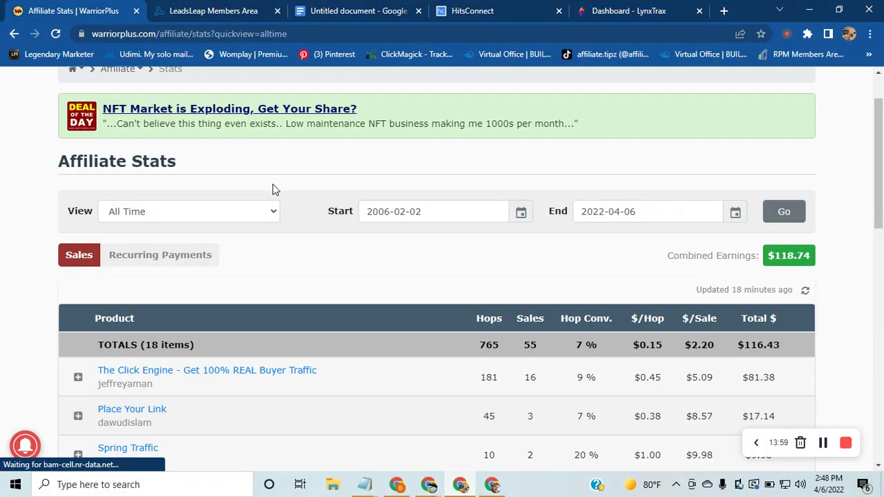
{"action": "scroll", "coordinate": [540, 270], "scroll_direction": "down", "scroll_amount": 1}
{"action": "scroll", "coordinate": [484, 278], "scroll_direction": "up", "scroll_amount": 2}
{"action": "scroll", "coordinate": [449, 263], "scroll_direction": "down", "scroll_amount": 1}
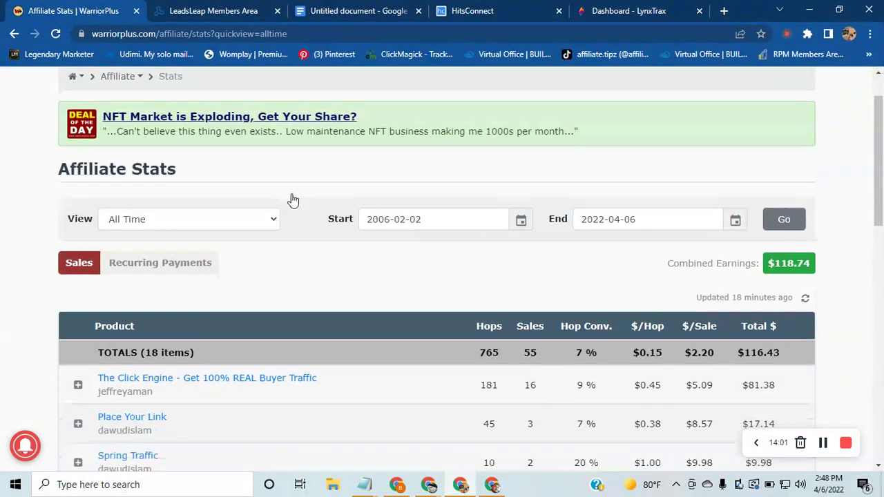
{"action": "scroll", "coordinate": [367, 205], "scroll_direction": "up", "scroll_amount": 1}
{"action": "mouse_move", "coordinate": [348, 94]}
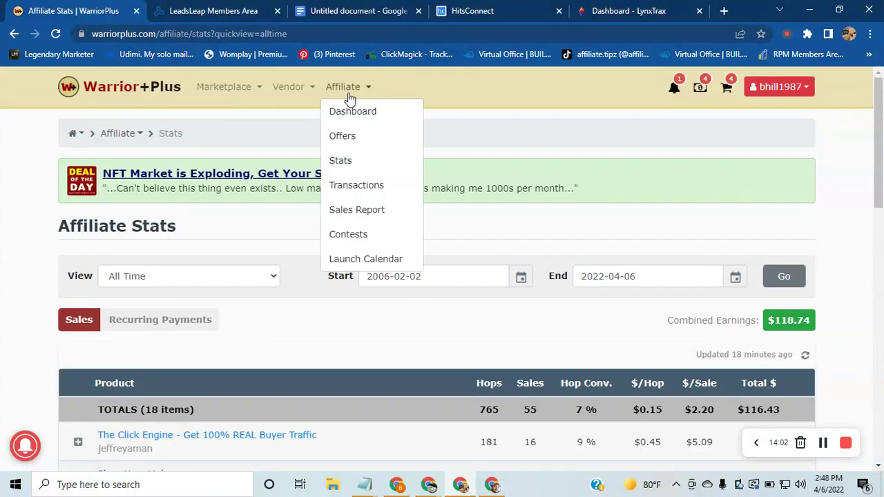
{"action": "left_click", "coordinate": [342, 137]}
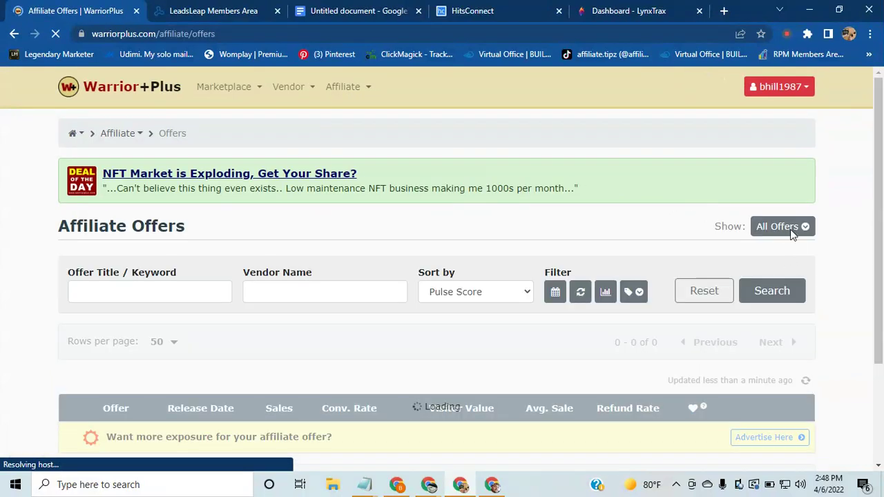
{"action": "left_click", "coordinate": [792, 234]}
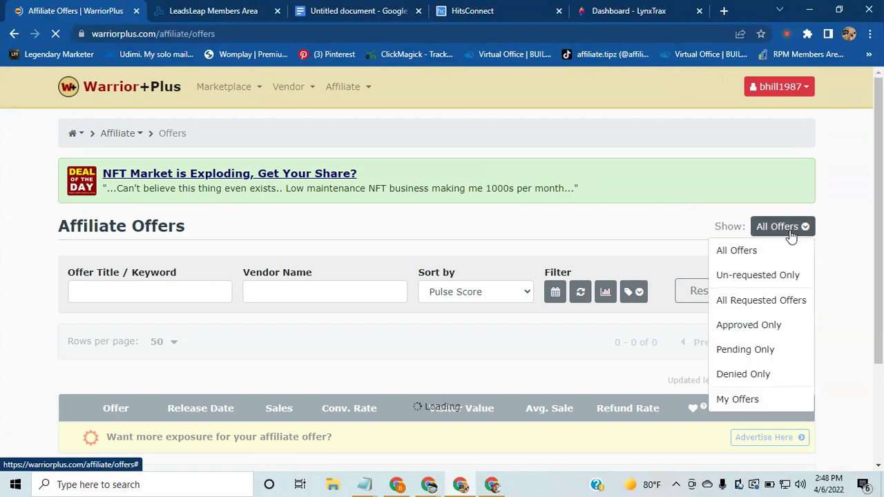
{"action": "left_click", "coordinate": [752, 302]}
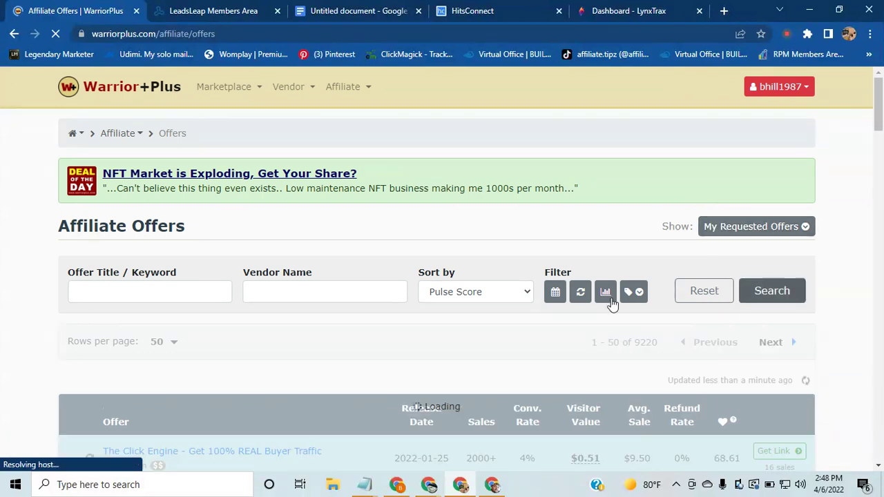
Check the Buyer Bonus URL in the affiliate link settings of "The Click Engine - Get 100% REAL Buyer Traffic" and close them without saving
{"action": "scroll", "coordinate": [493, 316], "scroll_direction": "down", "scroll_amount": 4}
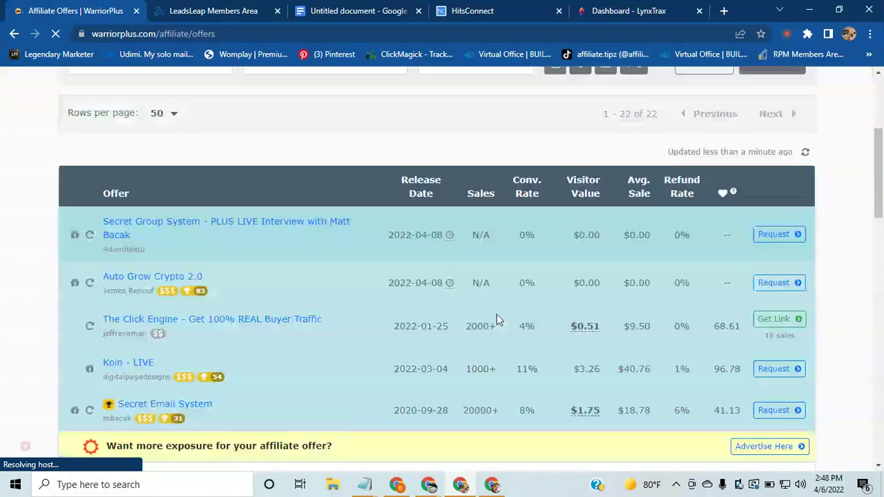
{"action": "scroll", "coordinate": [572, 298], "scroll_direction": "down", "scroll_amount": 1}
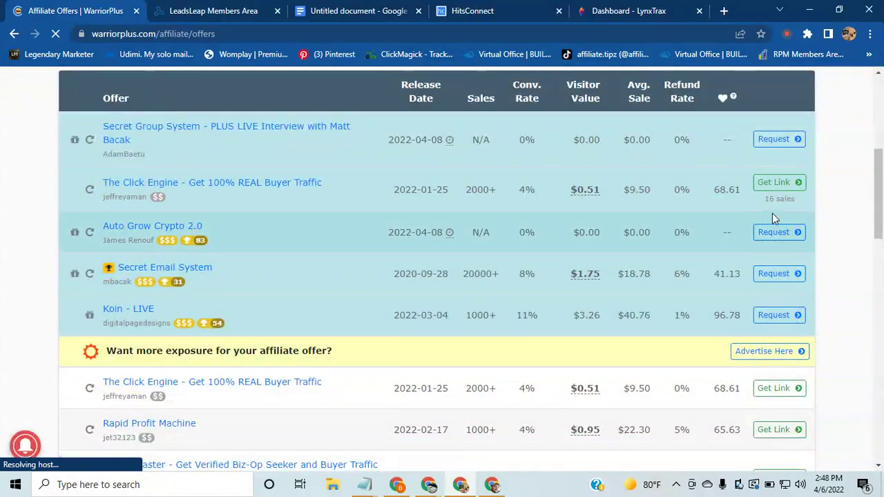
{"action": "left_click", "coordinate": [779, 184]}
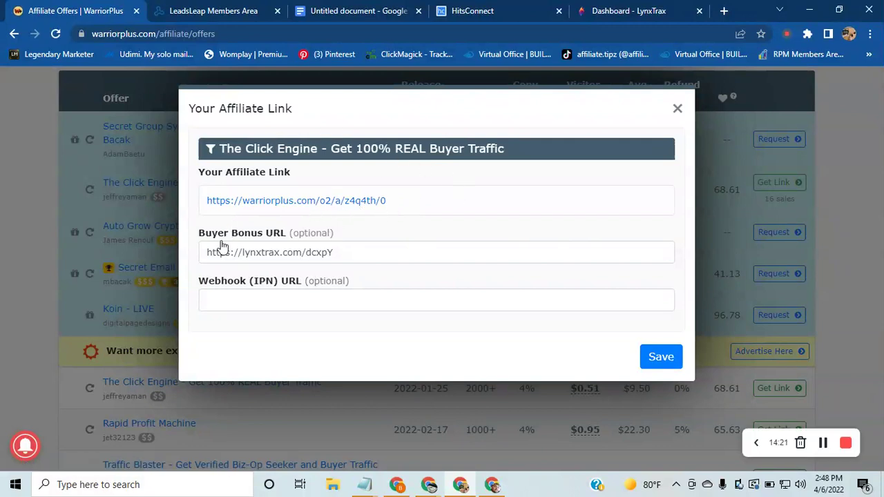
{"action": "left_click", "coordinate": [336, 253]}
{"action": "left_click_drag", "start_coordinate": [242, 252], "coordinate": [198, 254]}
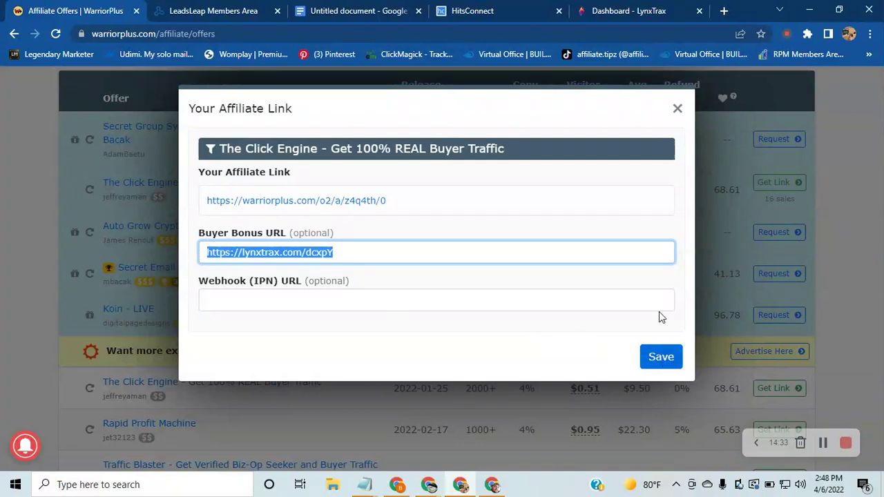
{"action": "left_click", "coordinate": [678, 111]}
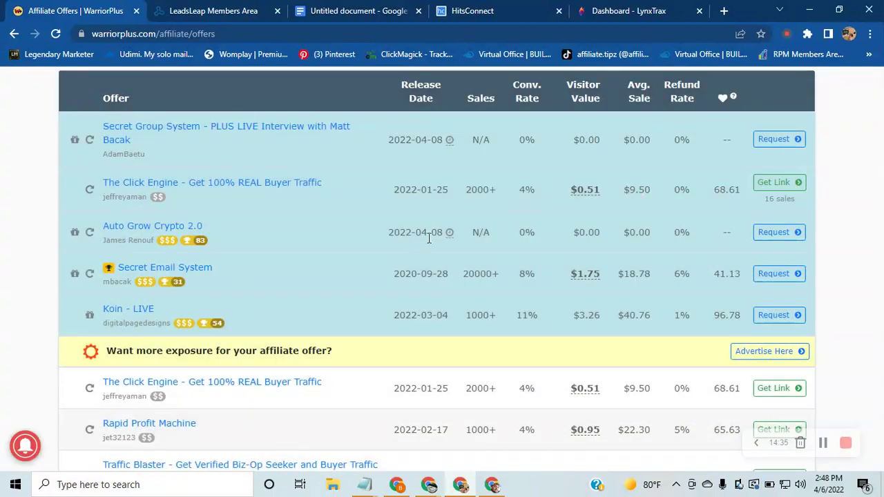
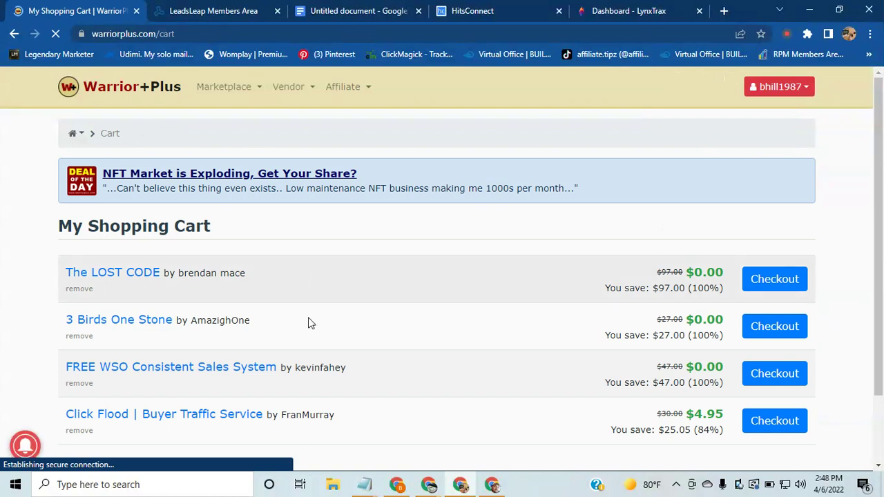
Open the WarriorPlus purchase history and view the details of the "Instant Profits Club - Members Access" purchase
{"action": "mouse_move", "coordinate": [746, 92]}
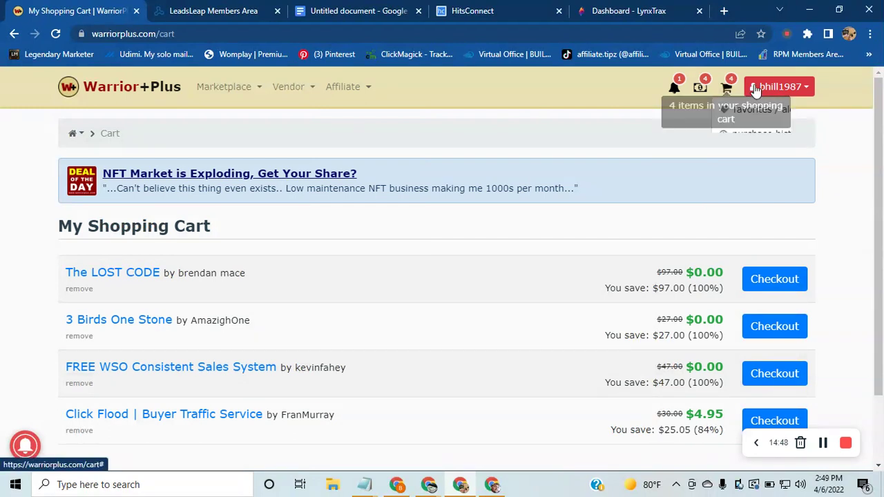
{"action": "left_click", "coordinate": [767, 136]}
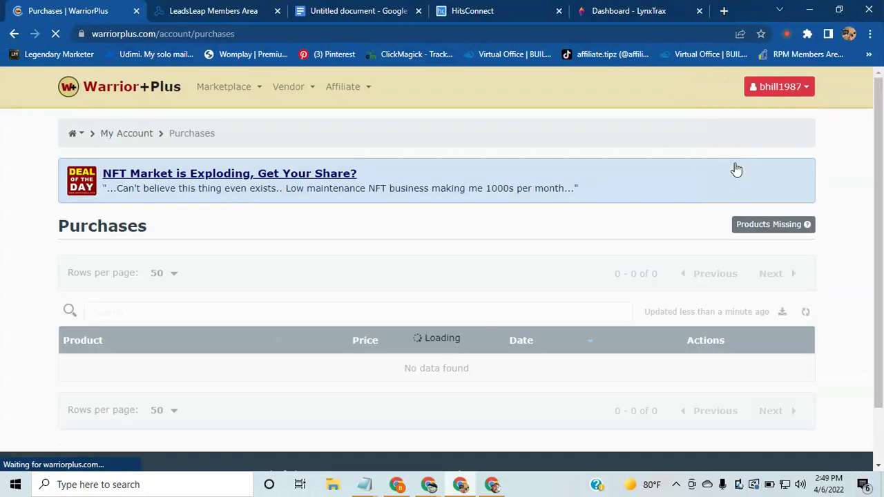
{"action": "scroll", "coordinate": [237, 351], "scroll_direction": "down", "scroll_amount": 5}
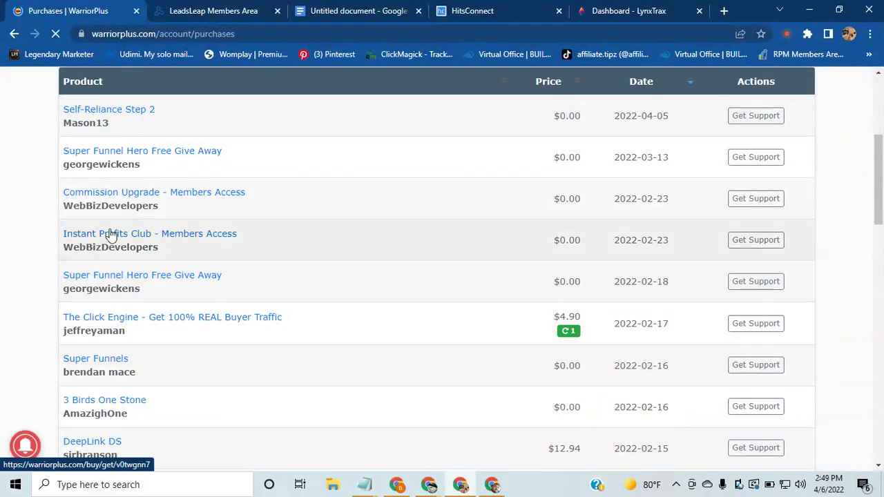
{"action": "left_click", "coordinate": [110, 236]}
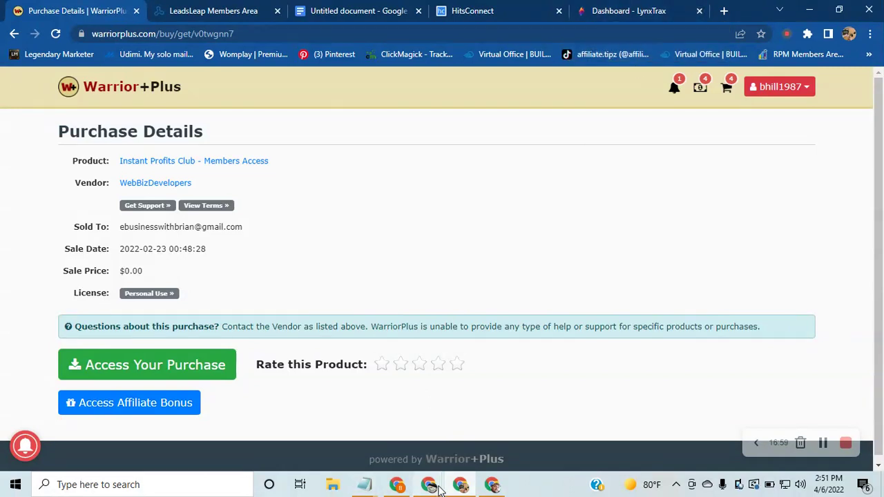
Switch to the Google Sites editor, look over the four bonuses on the Free Bonus Page, and return to the WarriorPlus purchase details
{"action": "mouse_move", "coordinate": [437, 489]}
{"action": "left_click", "coordinate": [391, 450]}
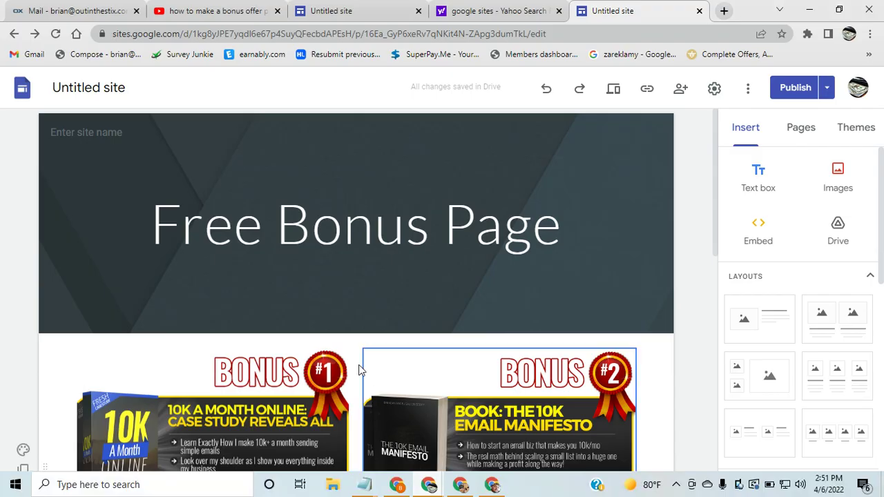
{"action": "scroll", "coordinate": [517, 366], "scroll_direction": "down", "scroll_amount": 5}
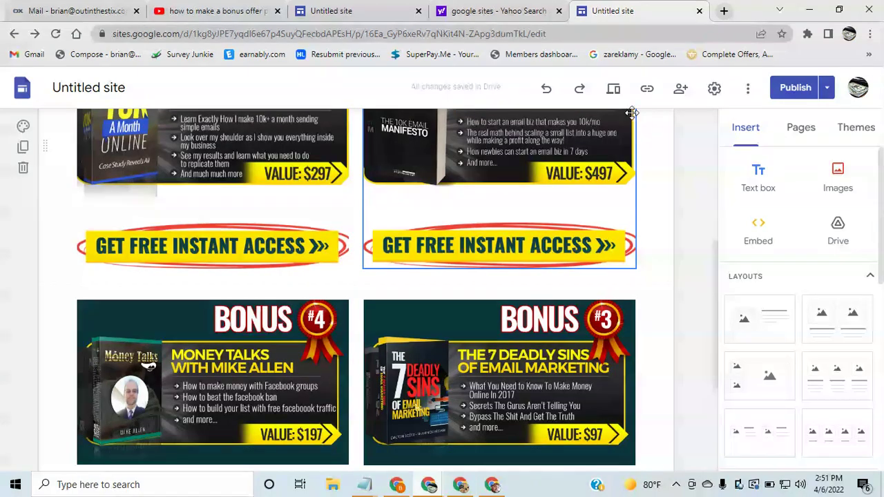
{"action": "scroll", "coordinate": [391, 322], "scroll_direction": "down", "scroll_amount": 3}
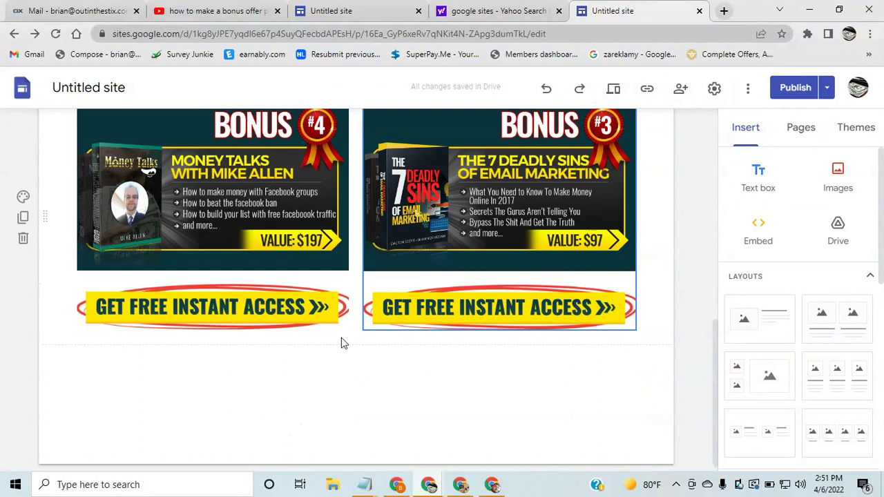
{"action": "scroll", "coordinate": [684, 270], "scroll_direction": "up", "scroll_amount": 3}
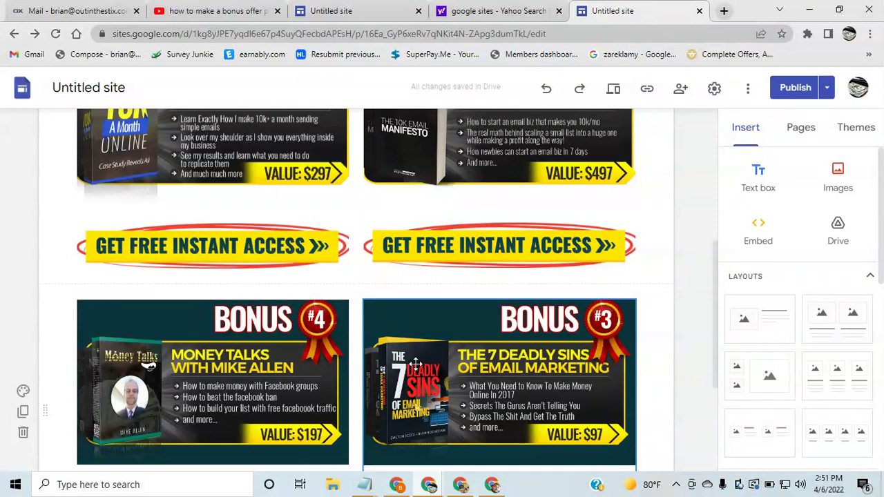
{"action": "scroll", "coordinate": [452, 424], "scroll_direction": "down", "scroll_amount": 3}
{"action": "scroll", "coordinate": [449, 449], "scroll_direction": "up", "scroll_amount": 7}
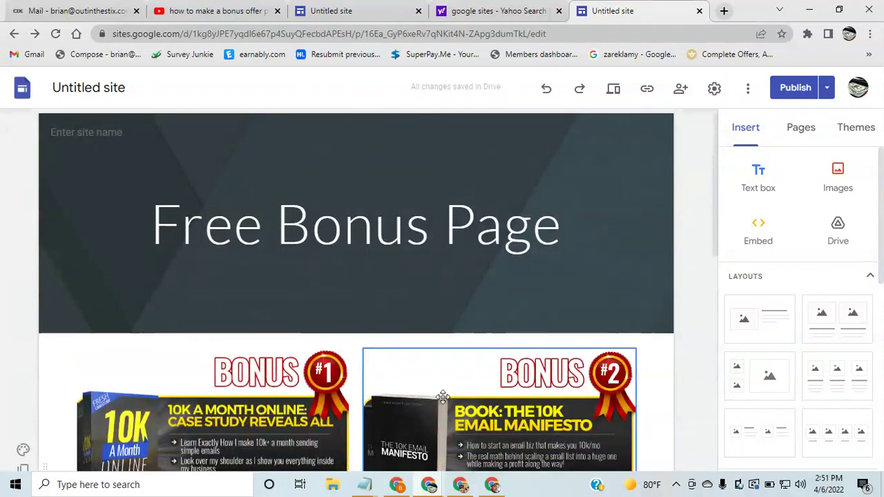
{"action": "left_click", "coordinate": [461, 486]}
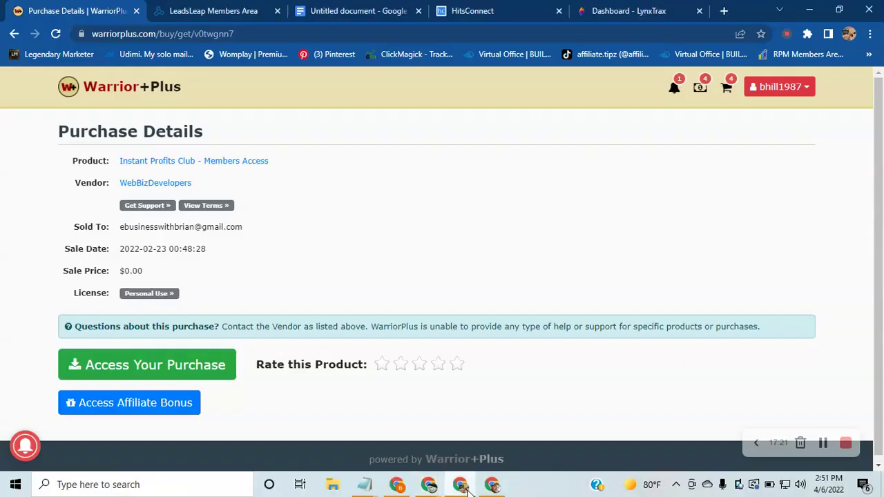